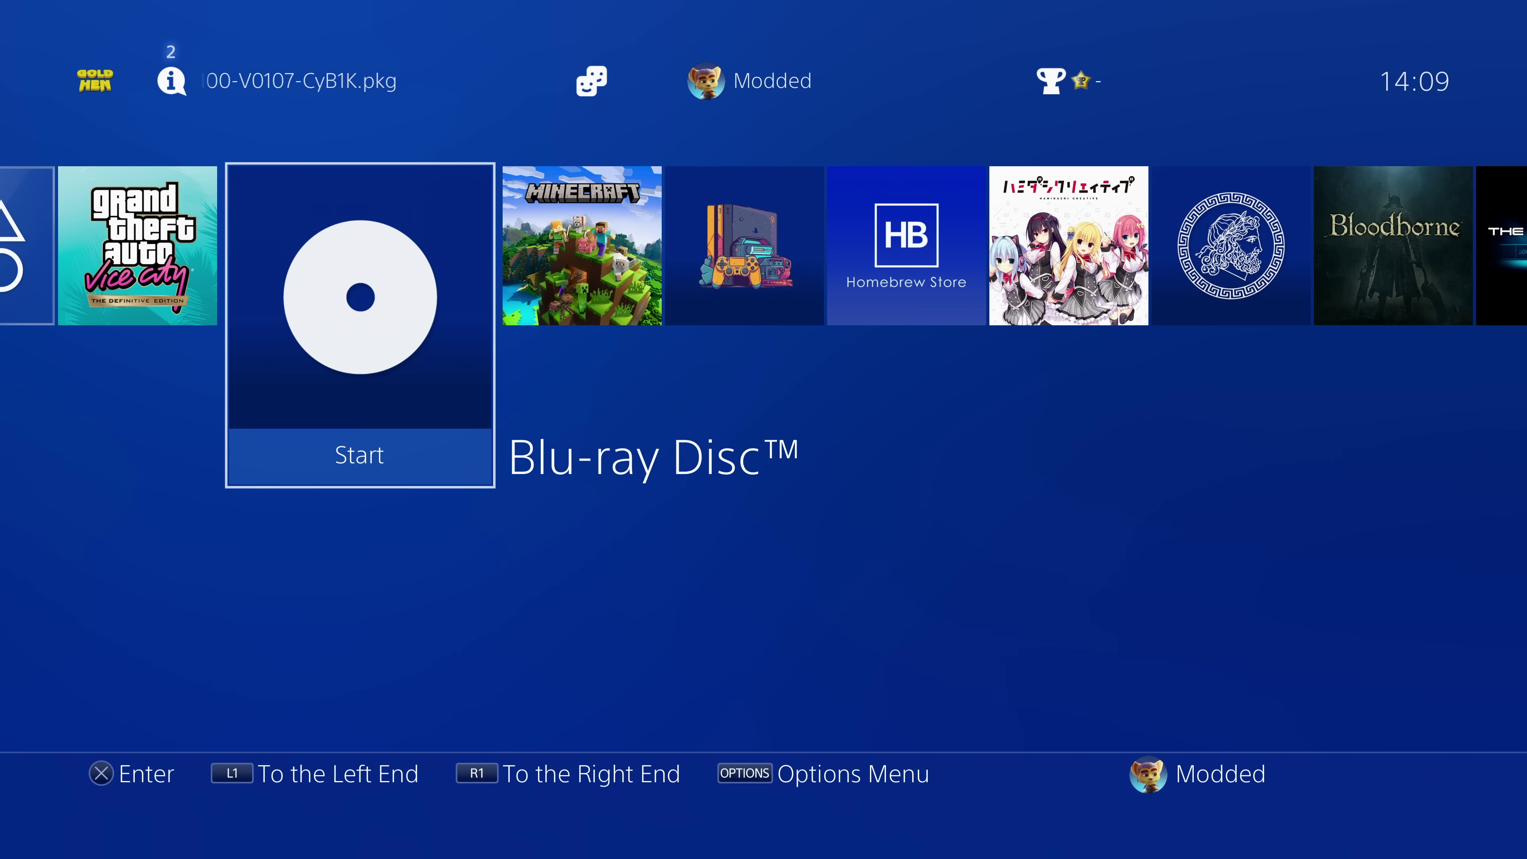
Step: Try to start Grand Theft Auto: Vice City – The Definitive Edition, dismiss the application error screen and return to the Blu-ray Disc entry
key("Left")
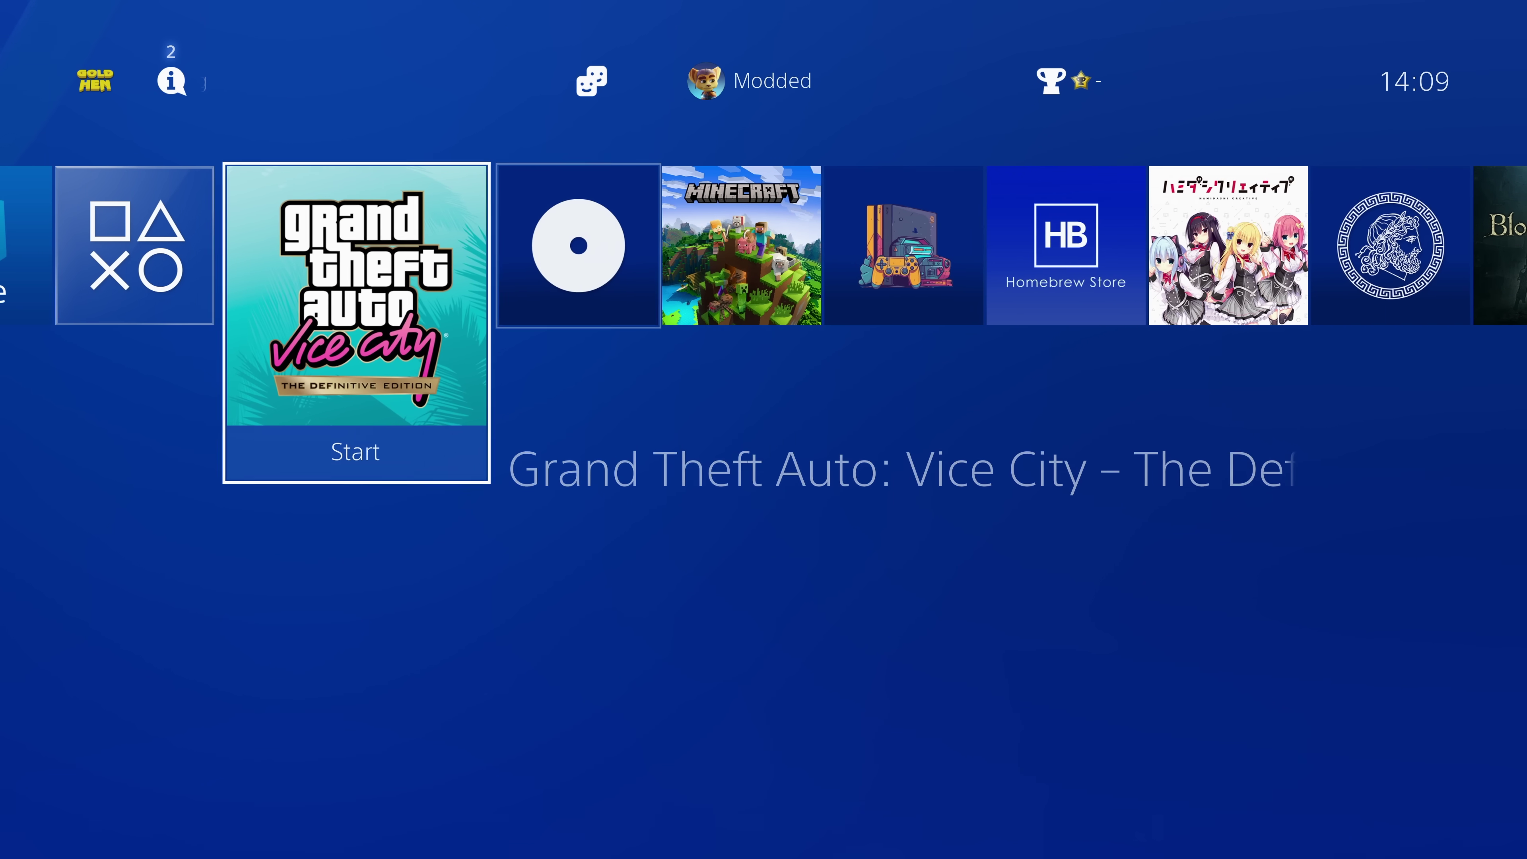
key("Return")
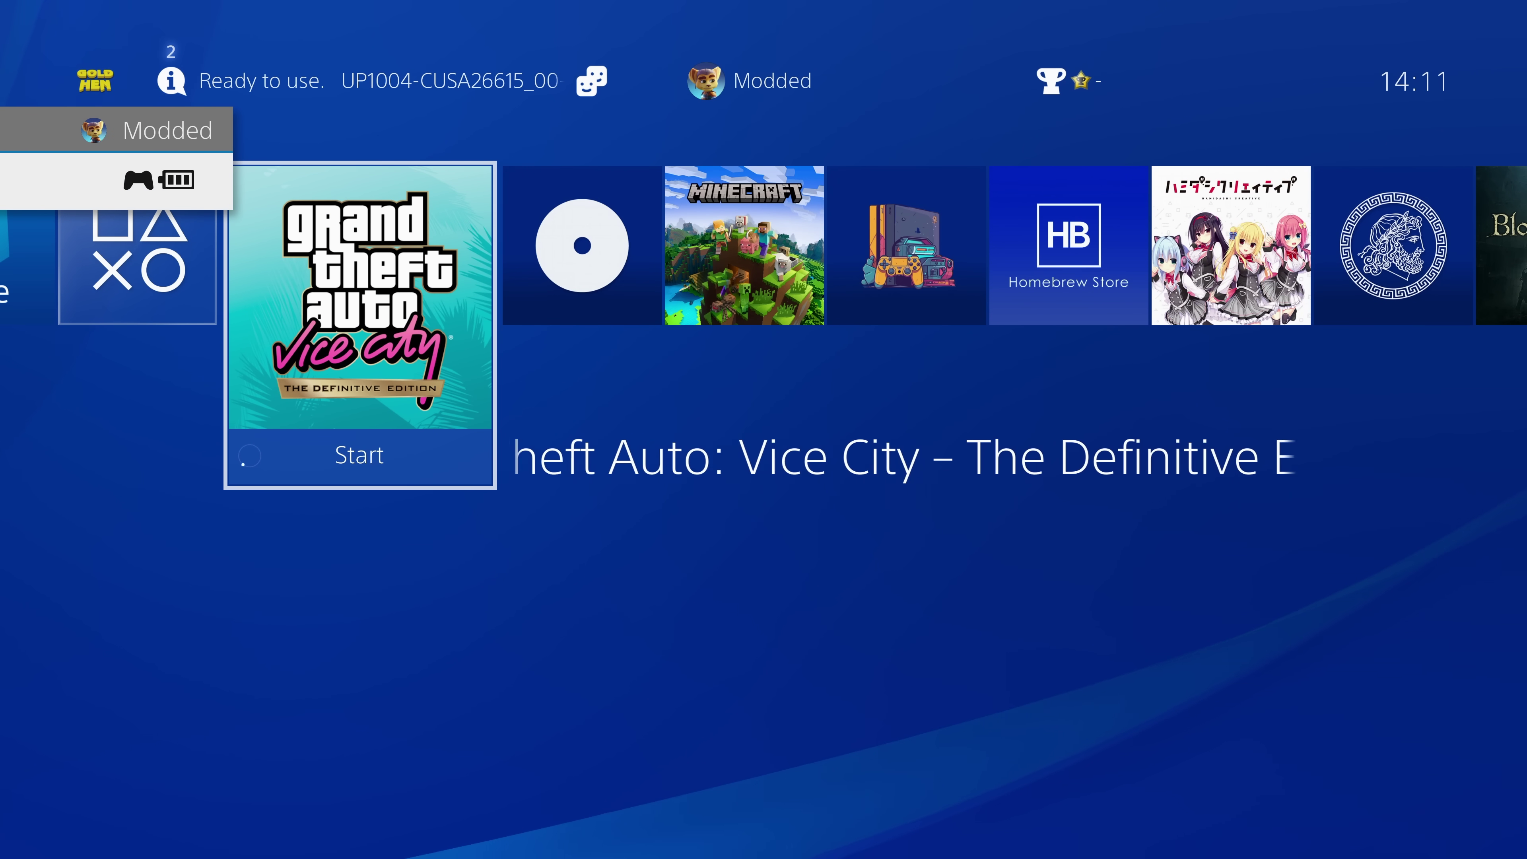
key("Menu")
key("Down")
key("Return")
key("Return")
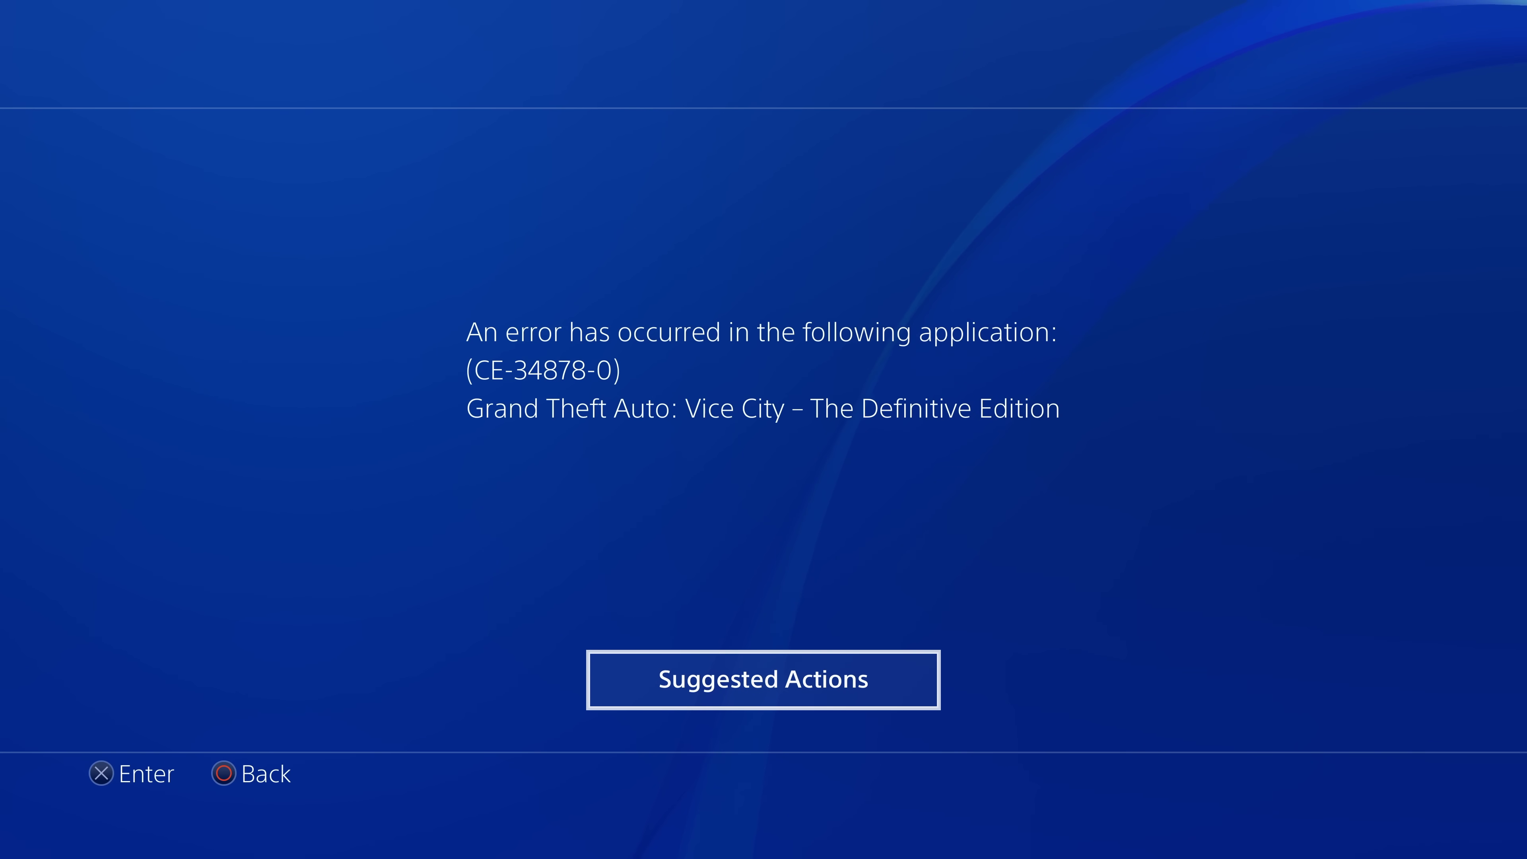
key("Escape")
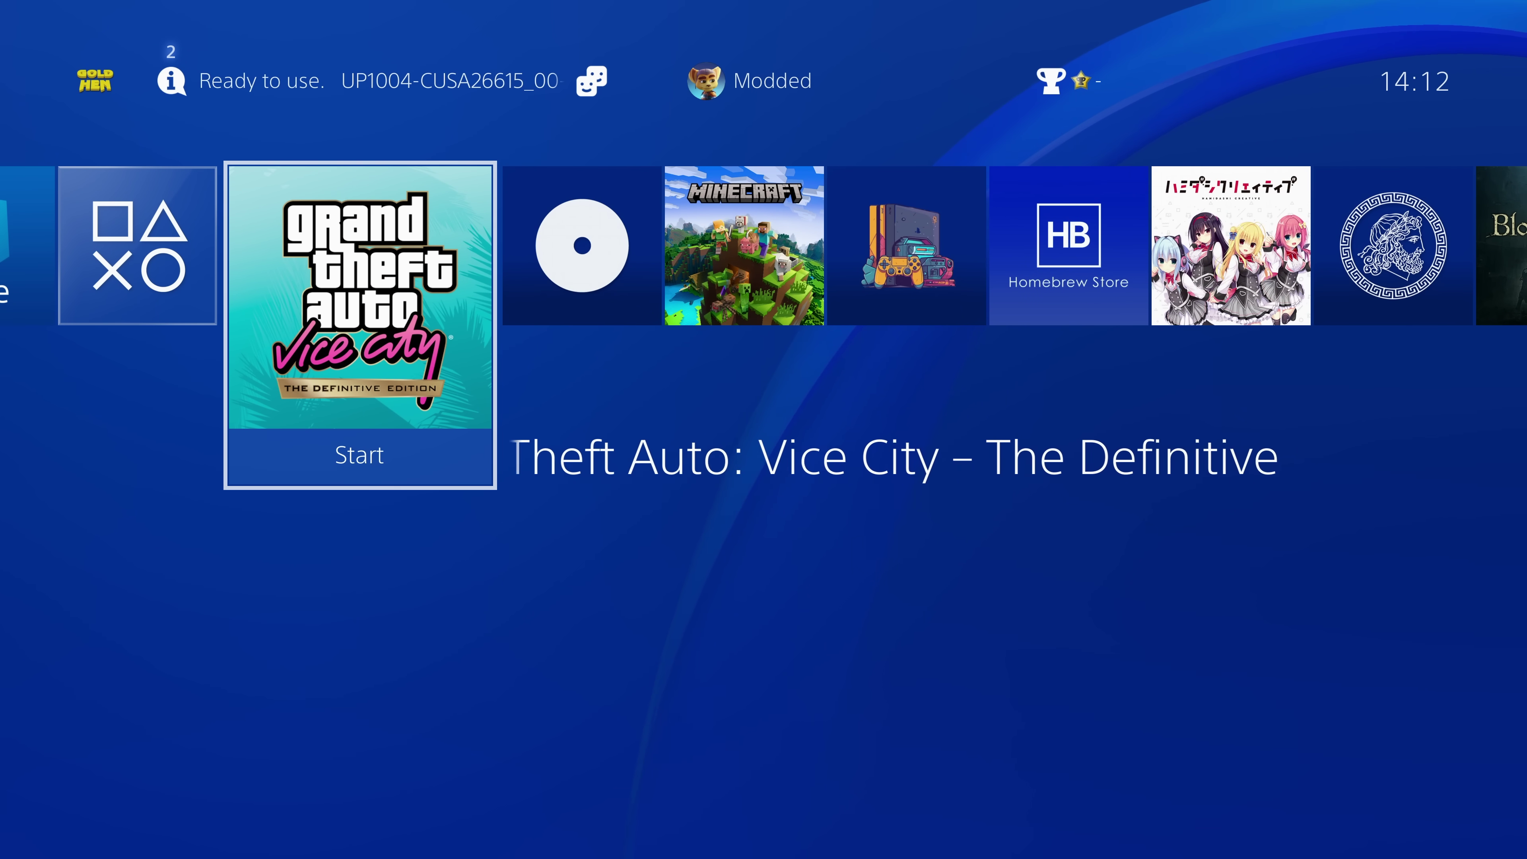
key("Right")
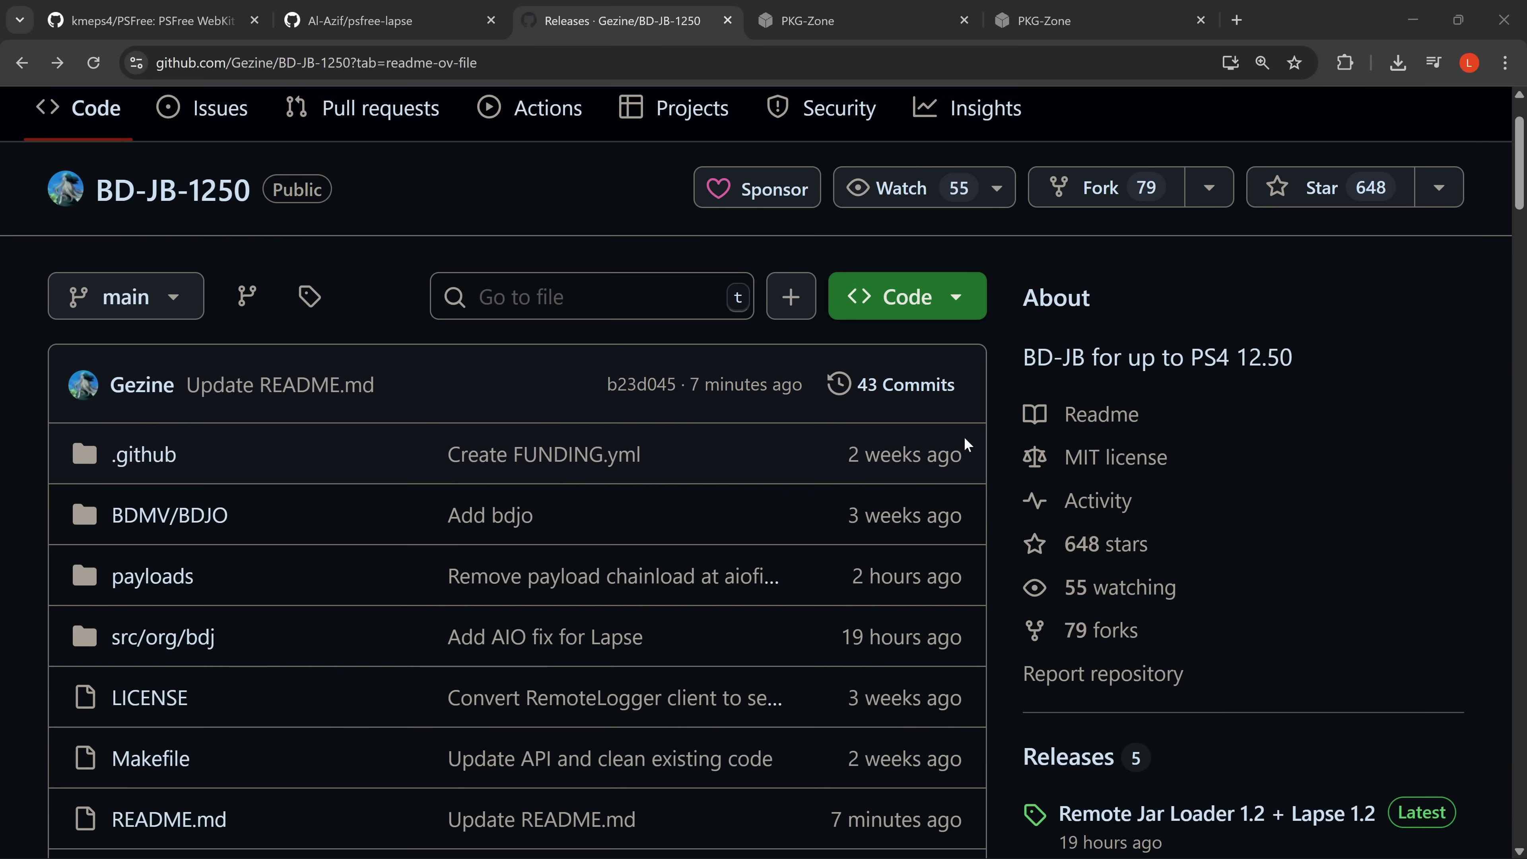
Step: Switch to the browser and open the releases page of the Gezine/BD-JB-1250 repository on GitHub
scroll(963, 436, "down", 3)
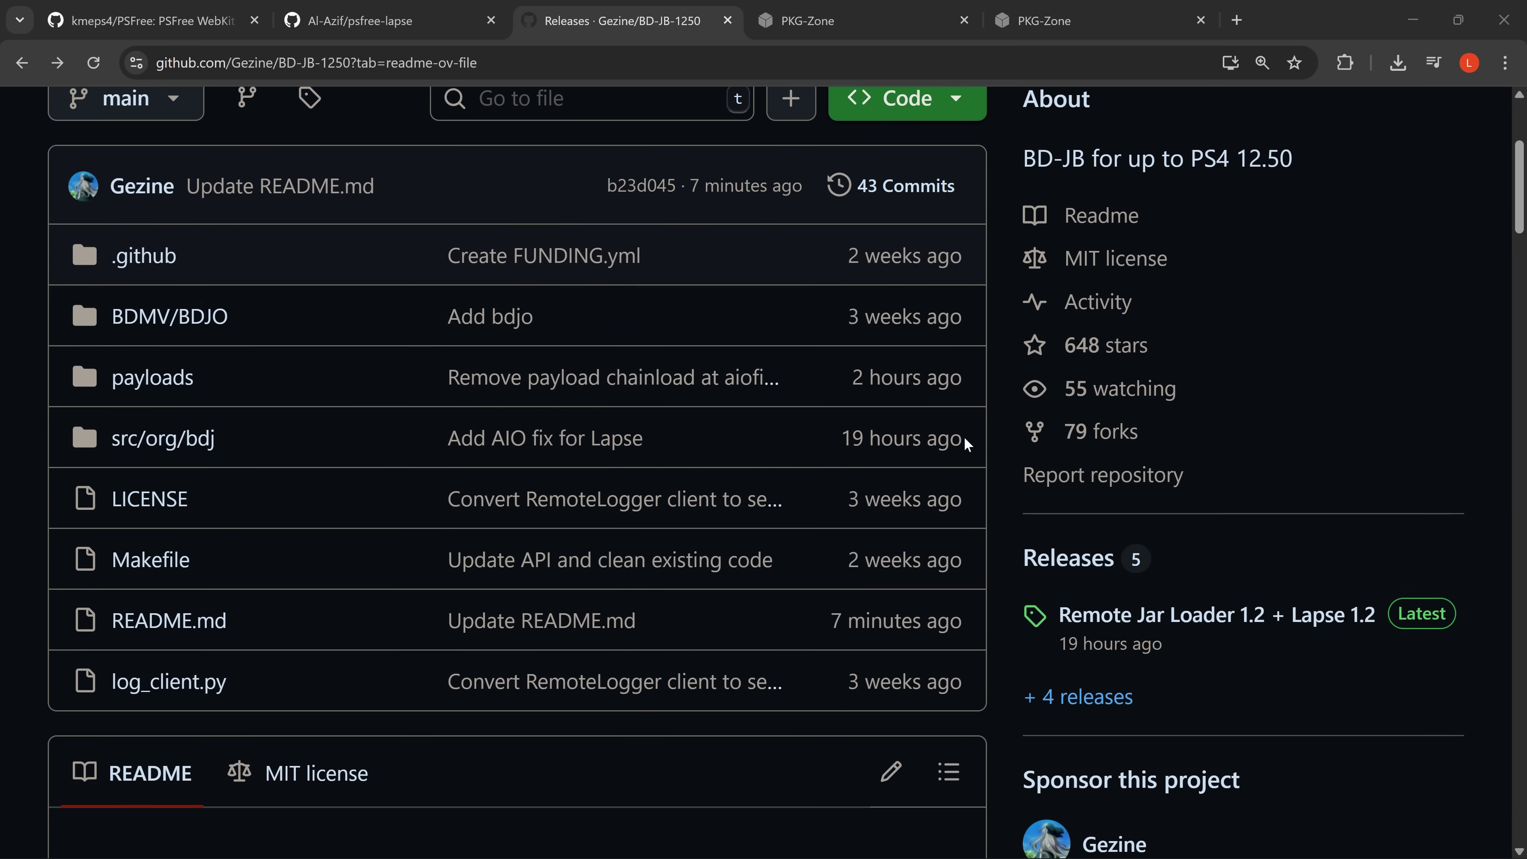
scroll(963, 444, "down", 3)
left_click(1068, 355)
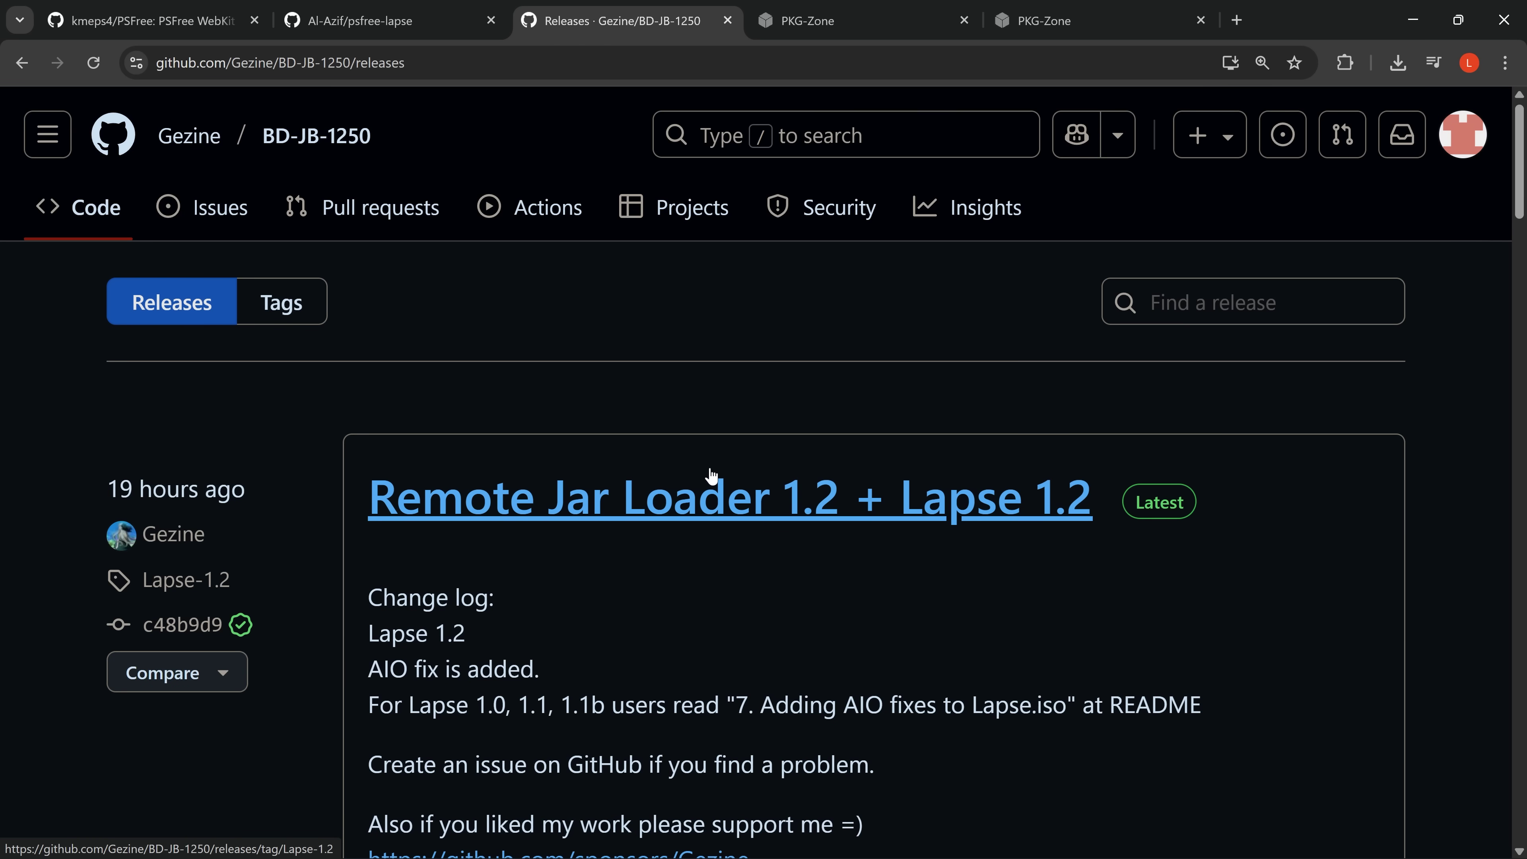
Step: Examine the Remote Jar Loader 1.2 + Lapse 1.2 release, highlighting the AIO fix note in the change log and the Lapse-1.2.iso asset
scroll(711, 475, "down", 4)
scroll(665, 562, "down", 3)
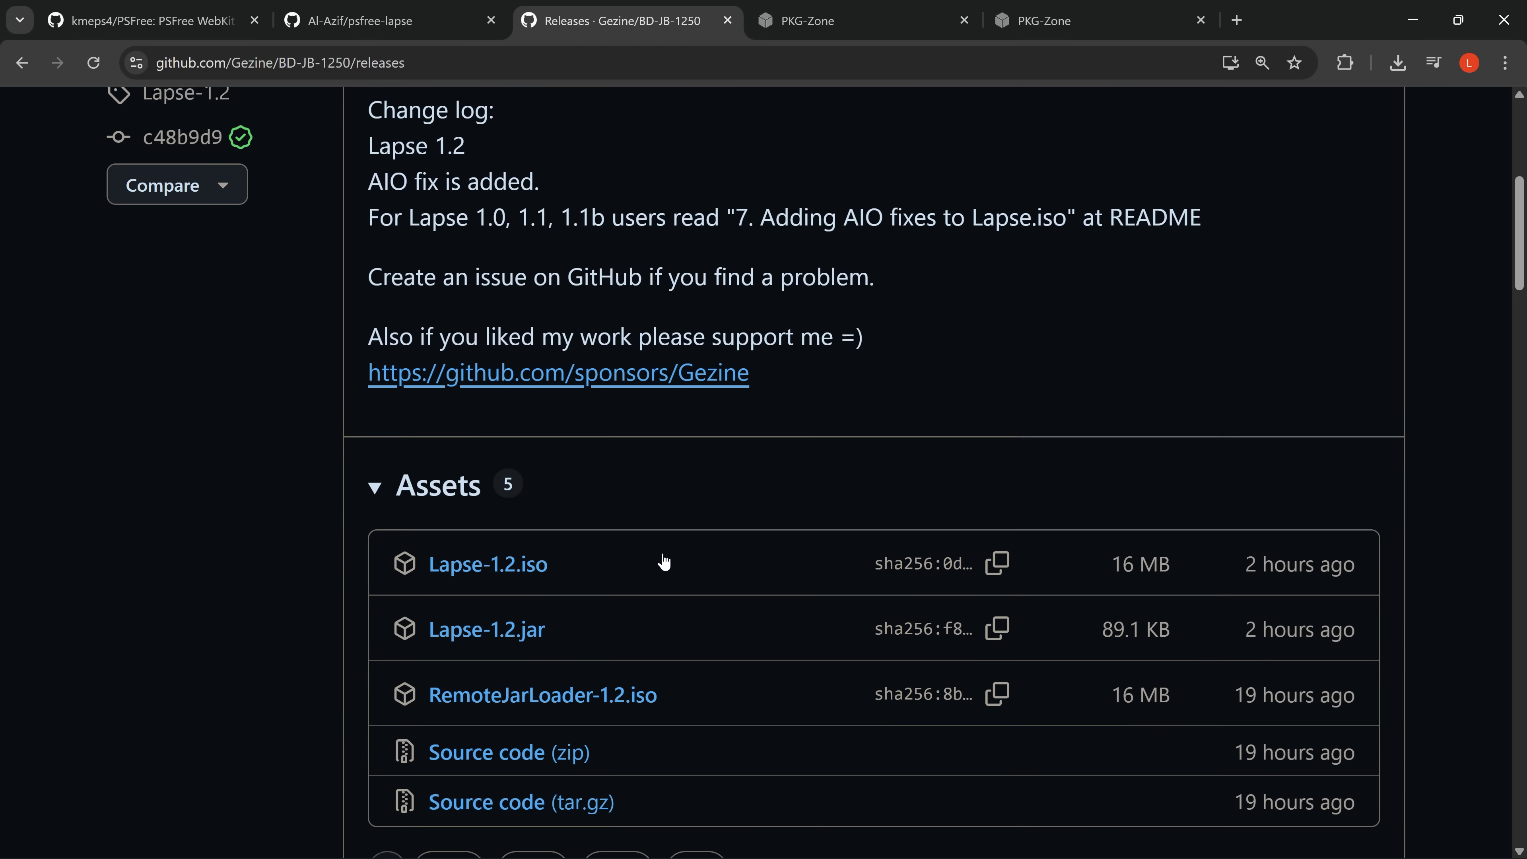
scroll(662, 460, "up", 3)
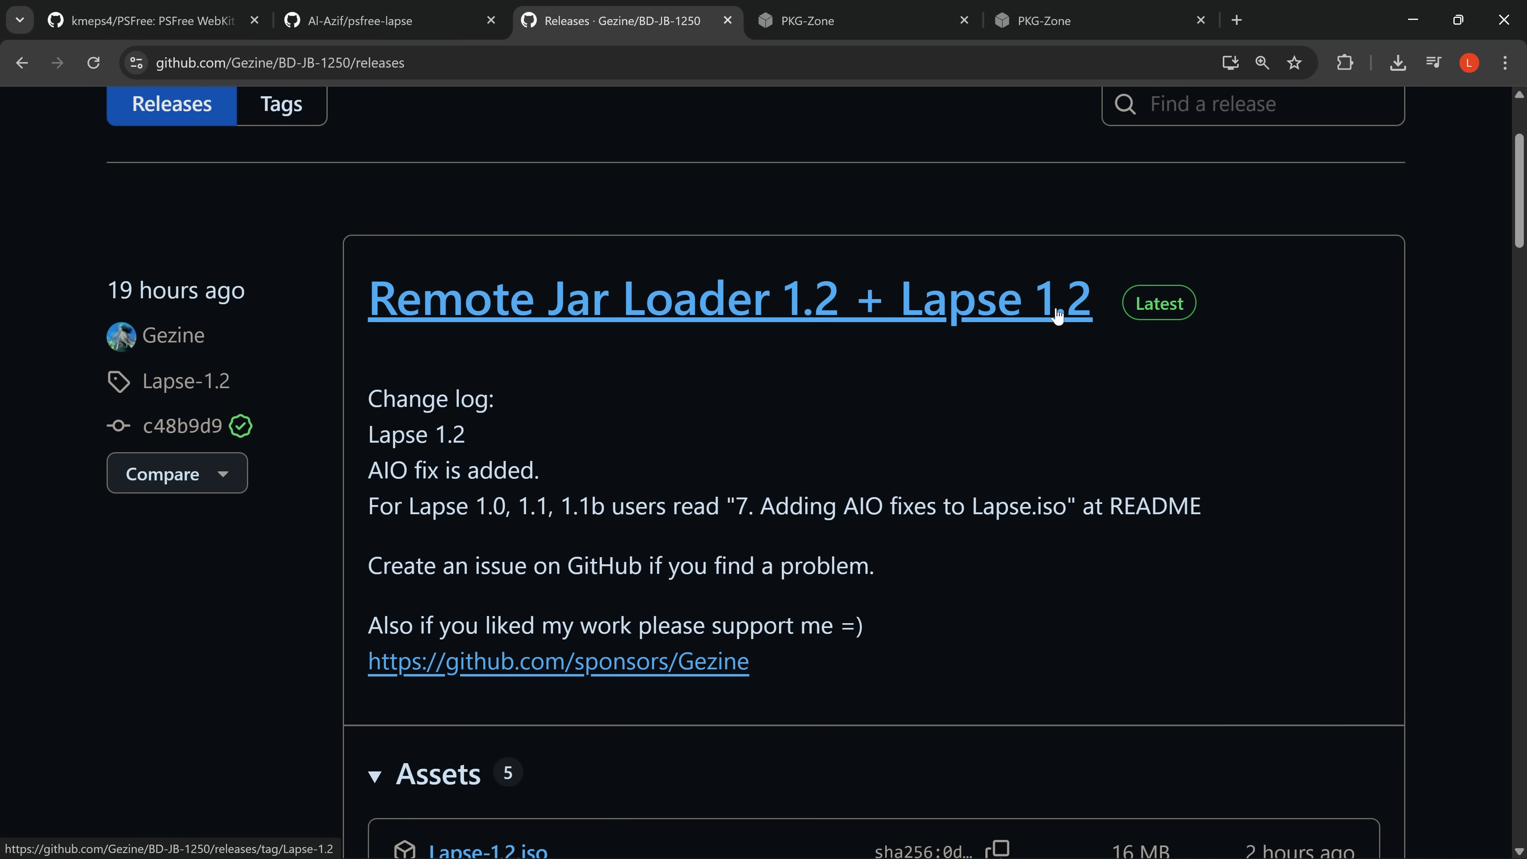
scroll(1064, 320, "down", 1)
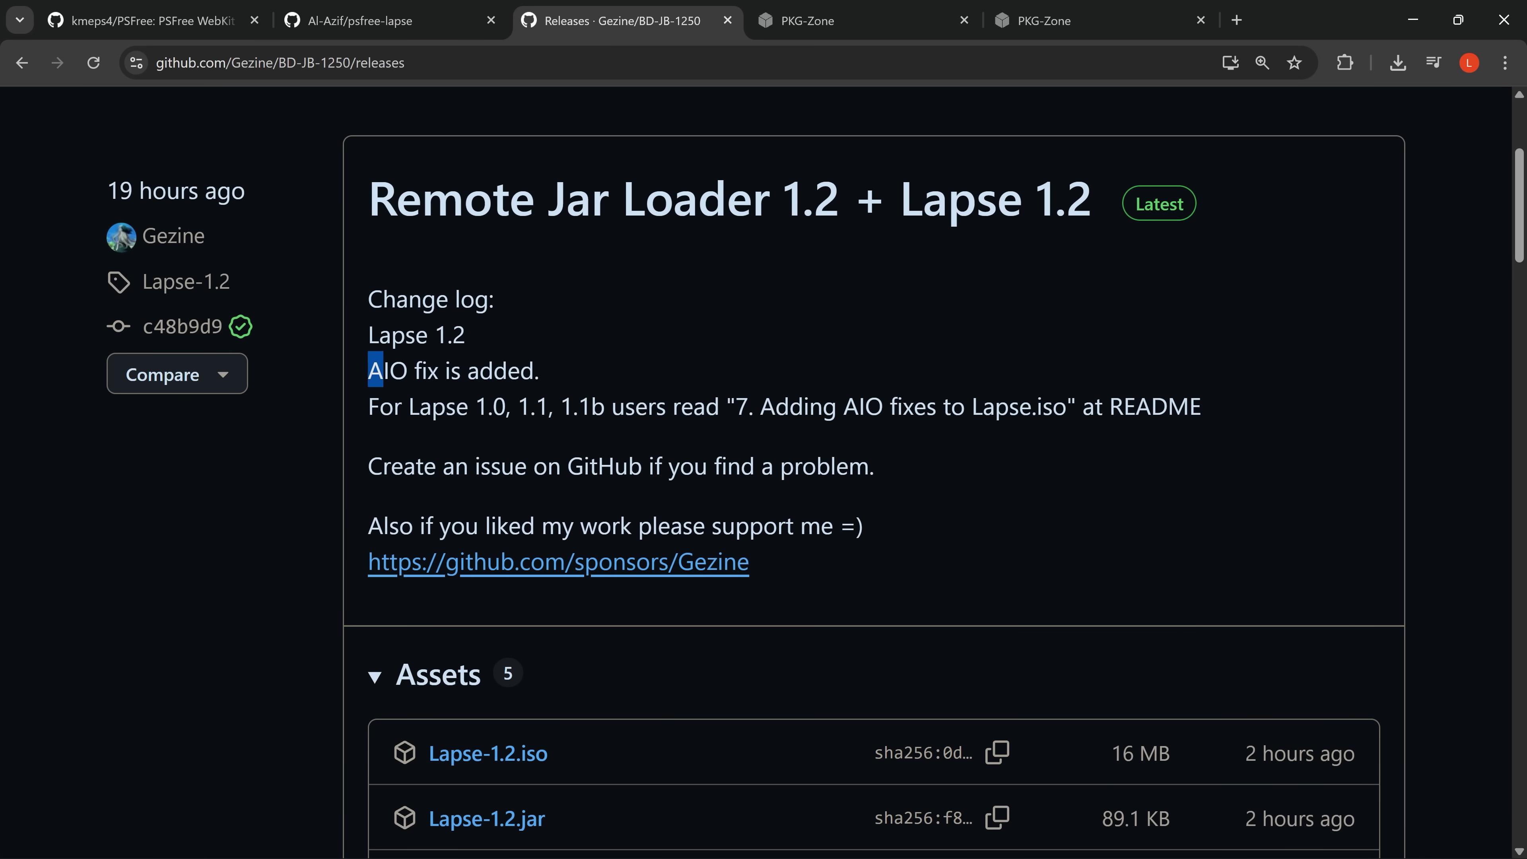
left_click_drag(367, 370, 558, 363)
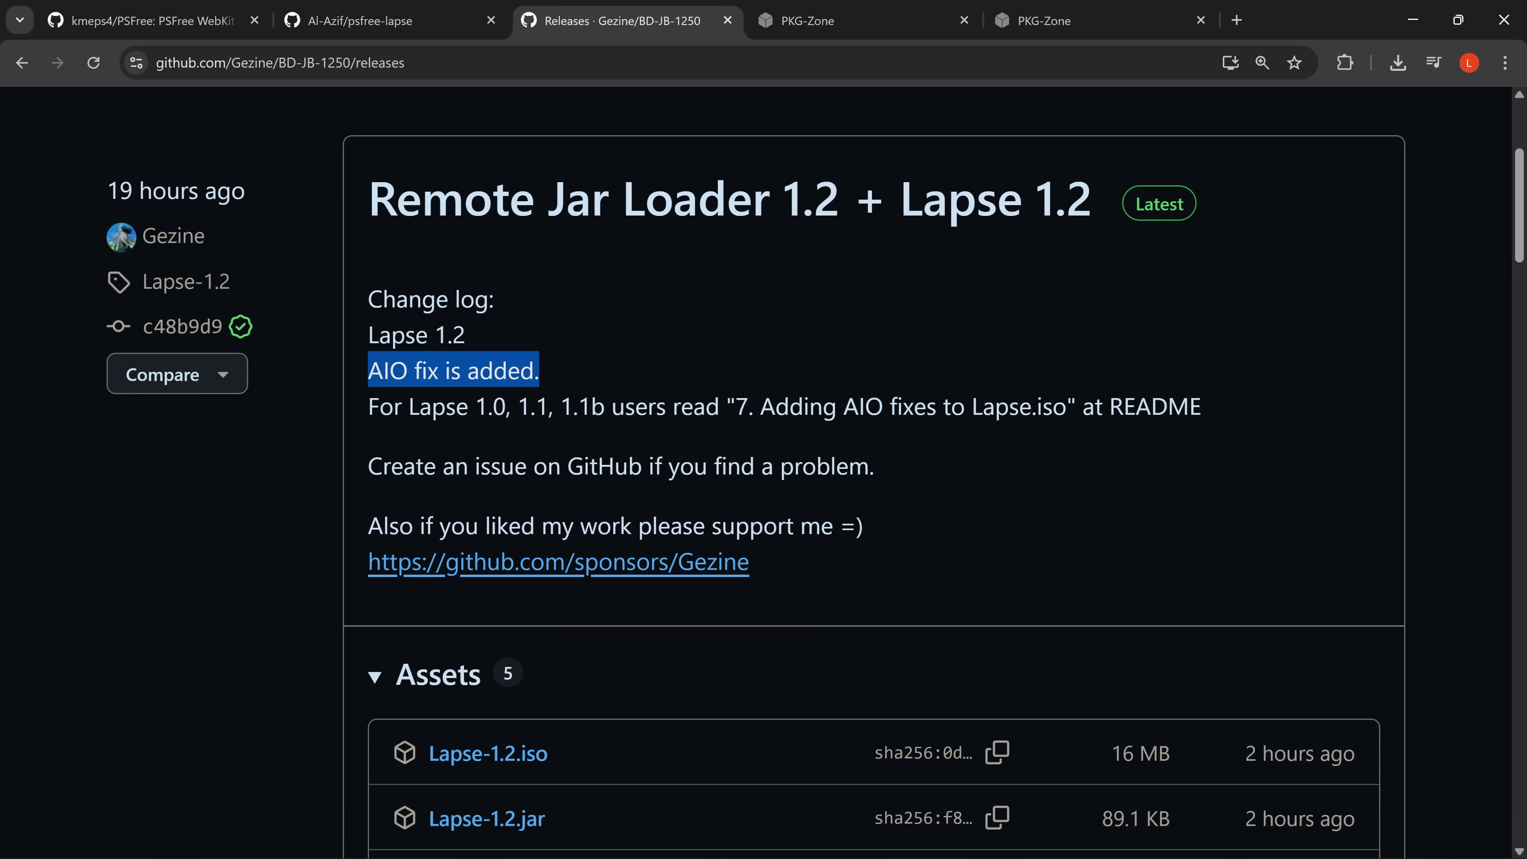
scroll(586, 416, "down", 3)
left_click_drag(601, 458, 425, 460)
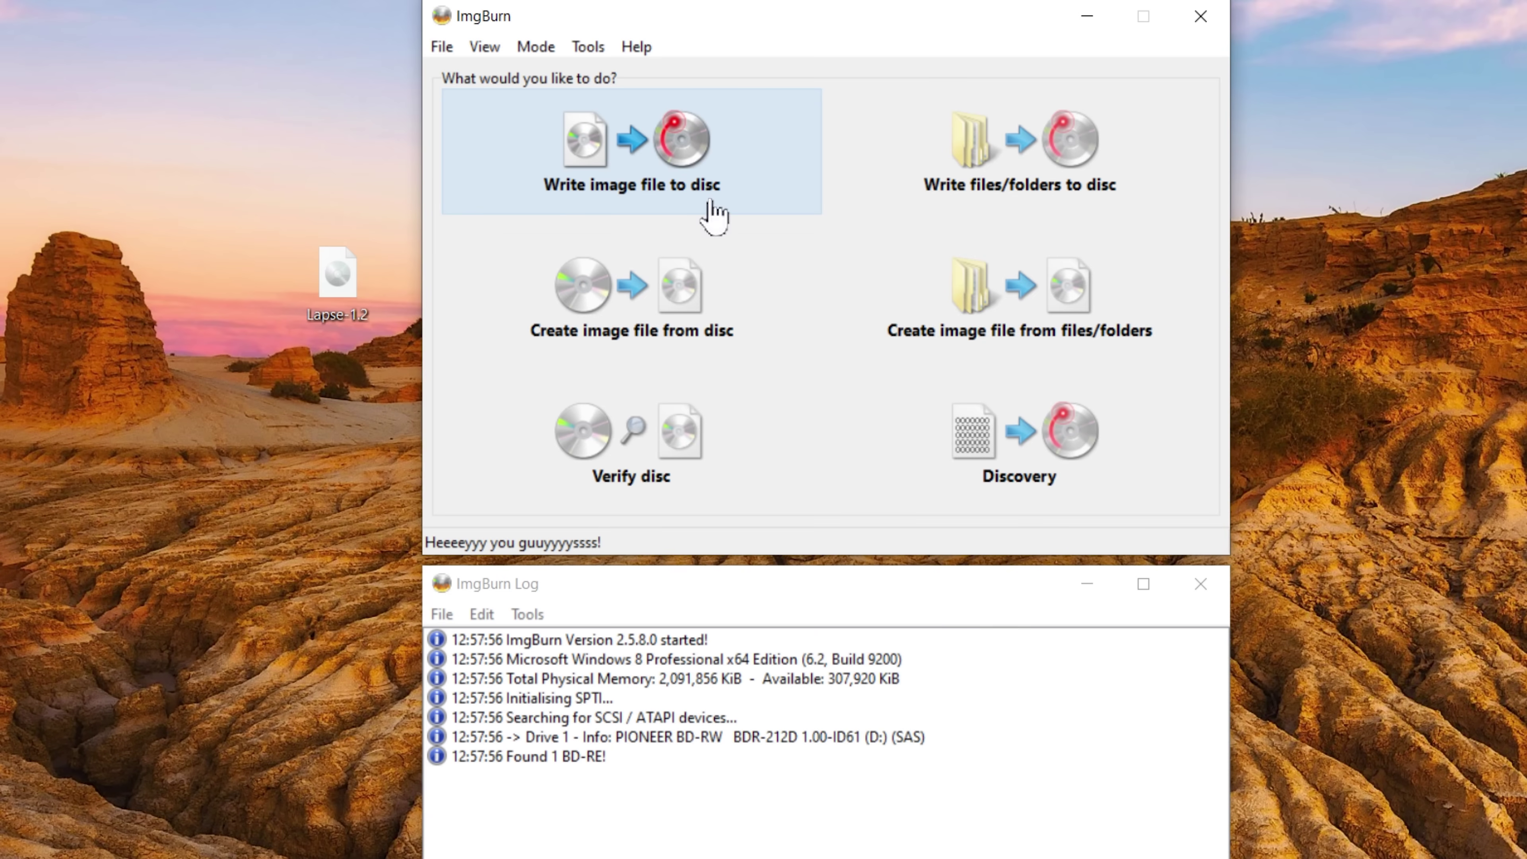
Step: In ImgBurn, load Lapse-1.2.iso from the desktop as the source image and burn it to the BD-RE disc, overwriting its existing data
left_click(714, 212)
left_click_drag(337, 274, 661, 229)
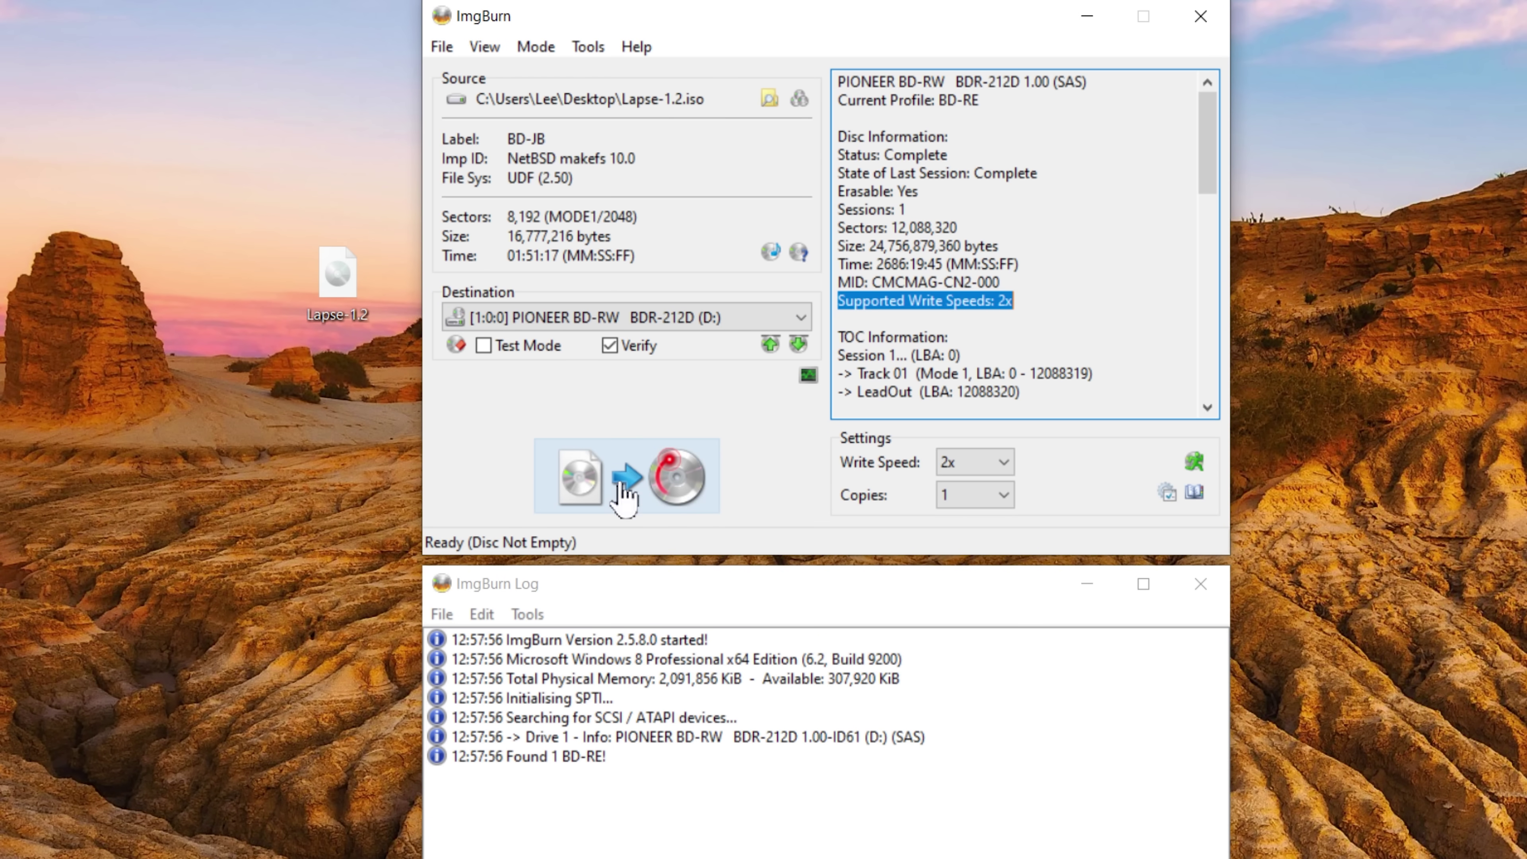
left_click(619, 481)
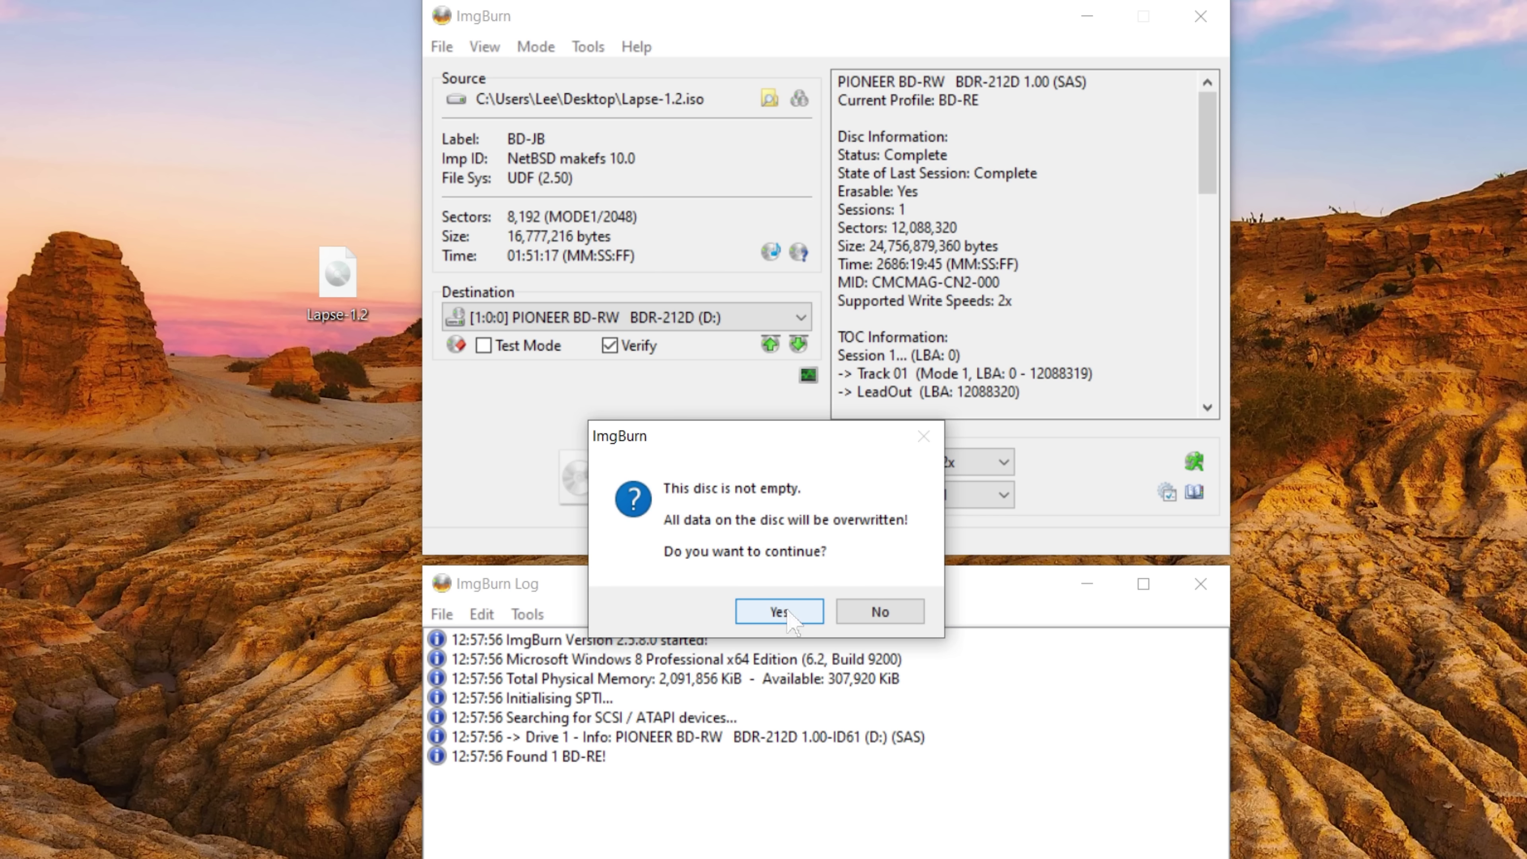
left_click(781, 613)
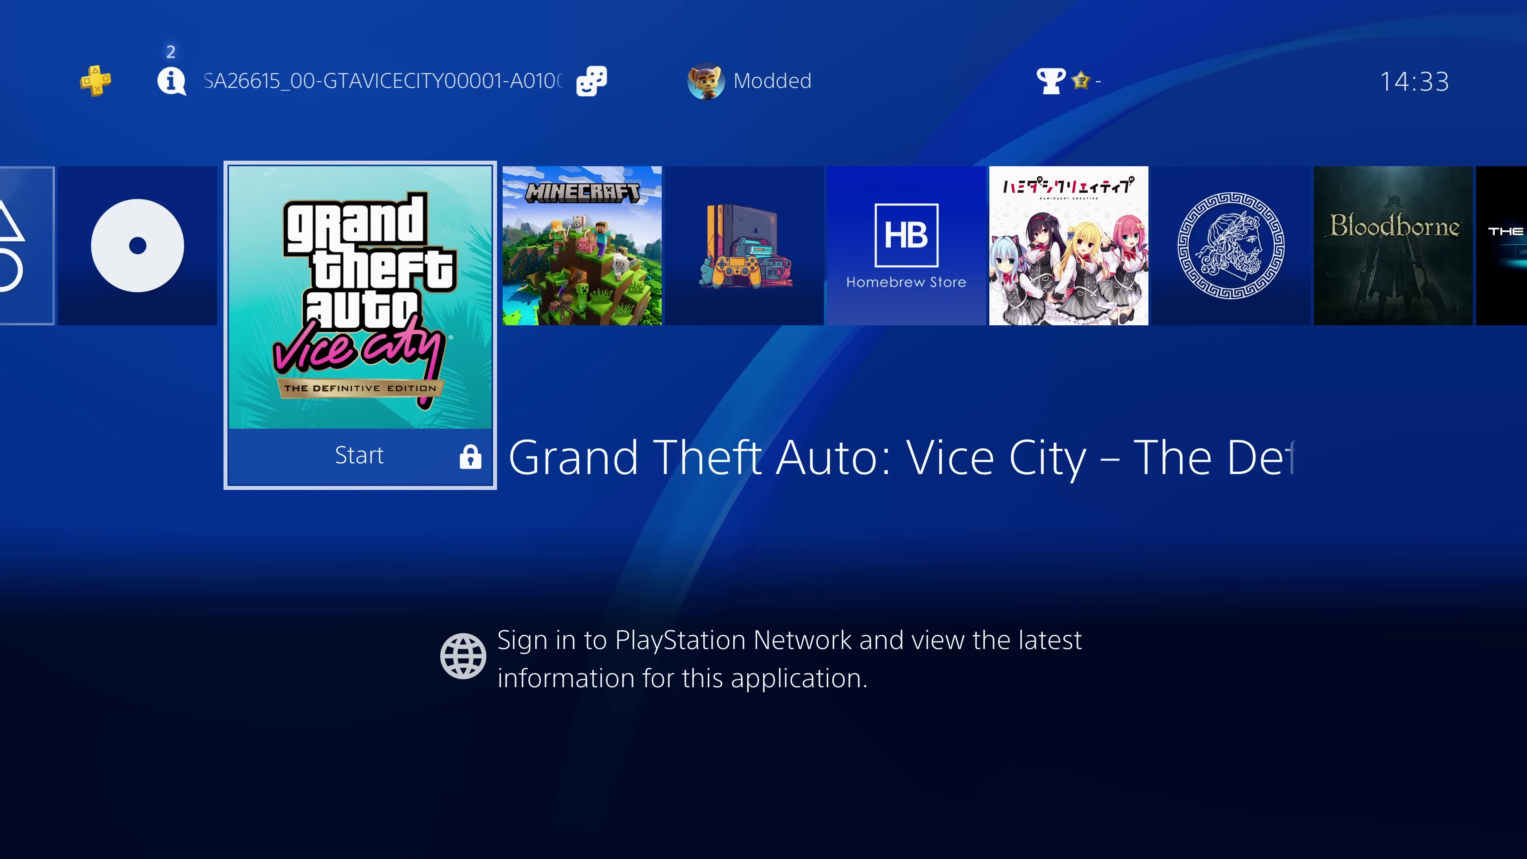
Step: Switch to the PS4 home screen and start the BD-JB Lapse 1.2 disc
key("Left")
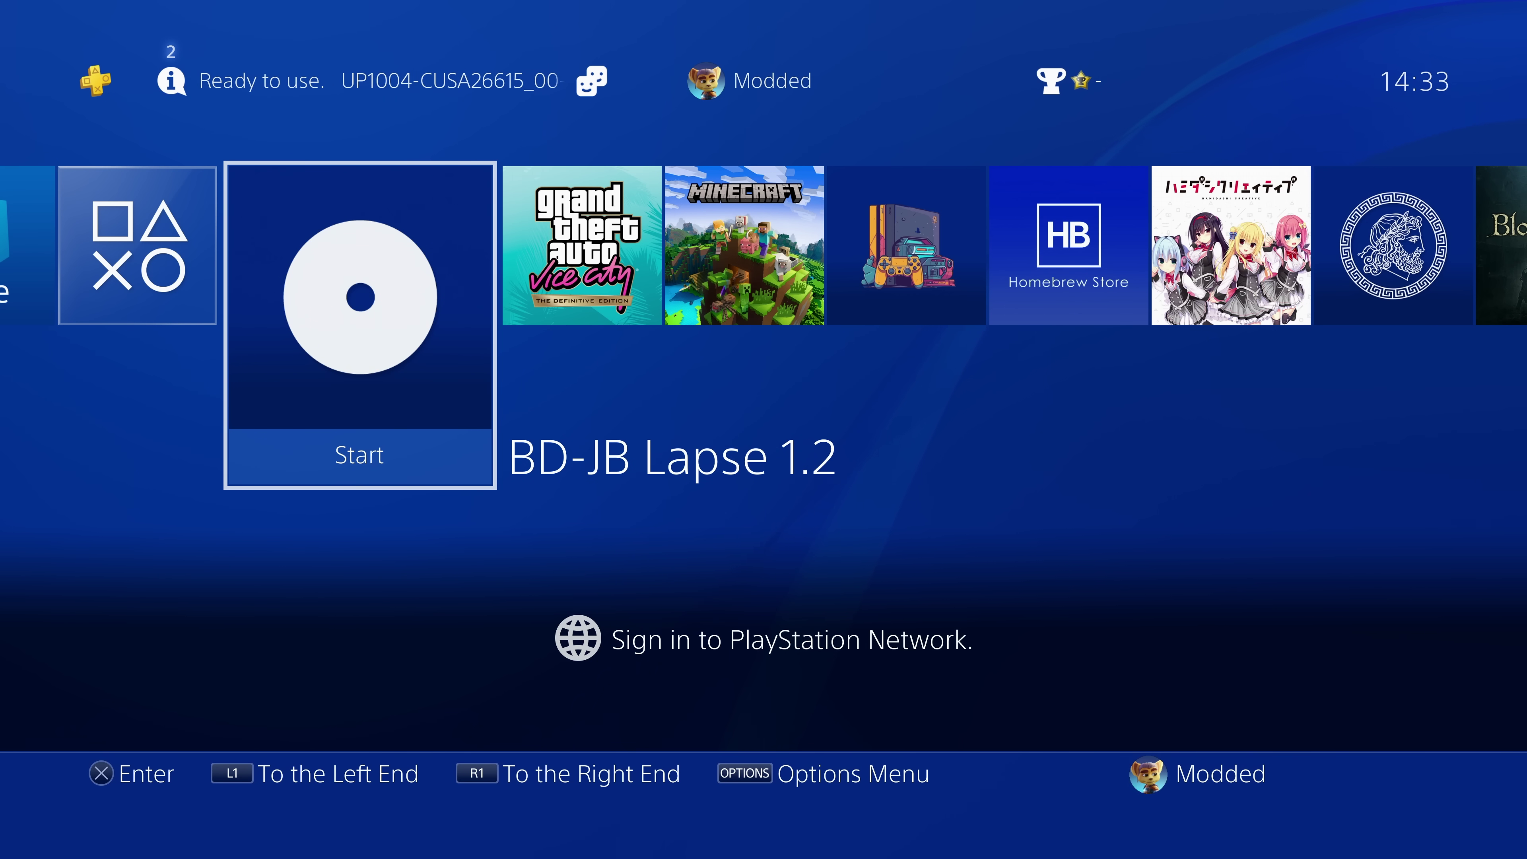
key("Return")
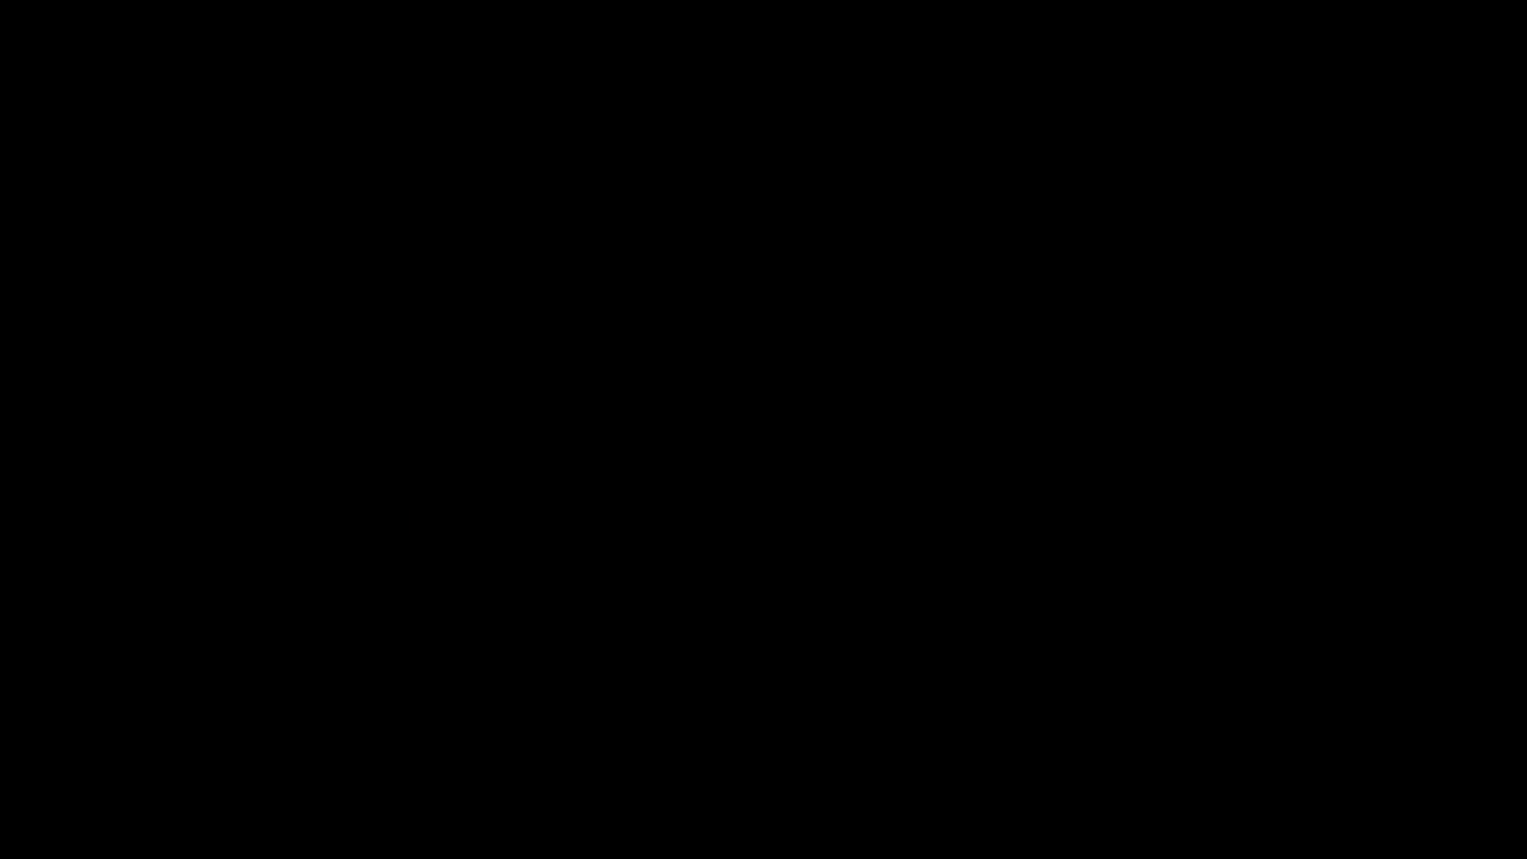
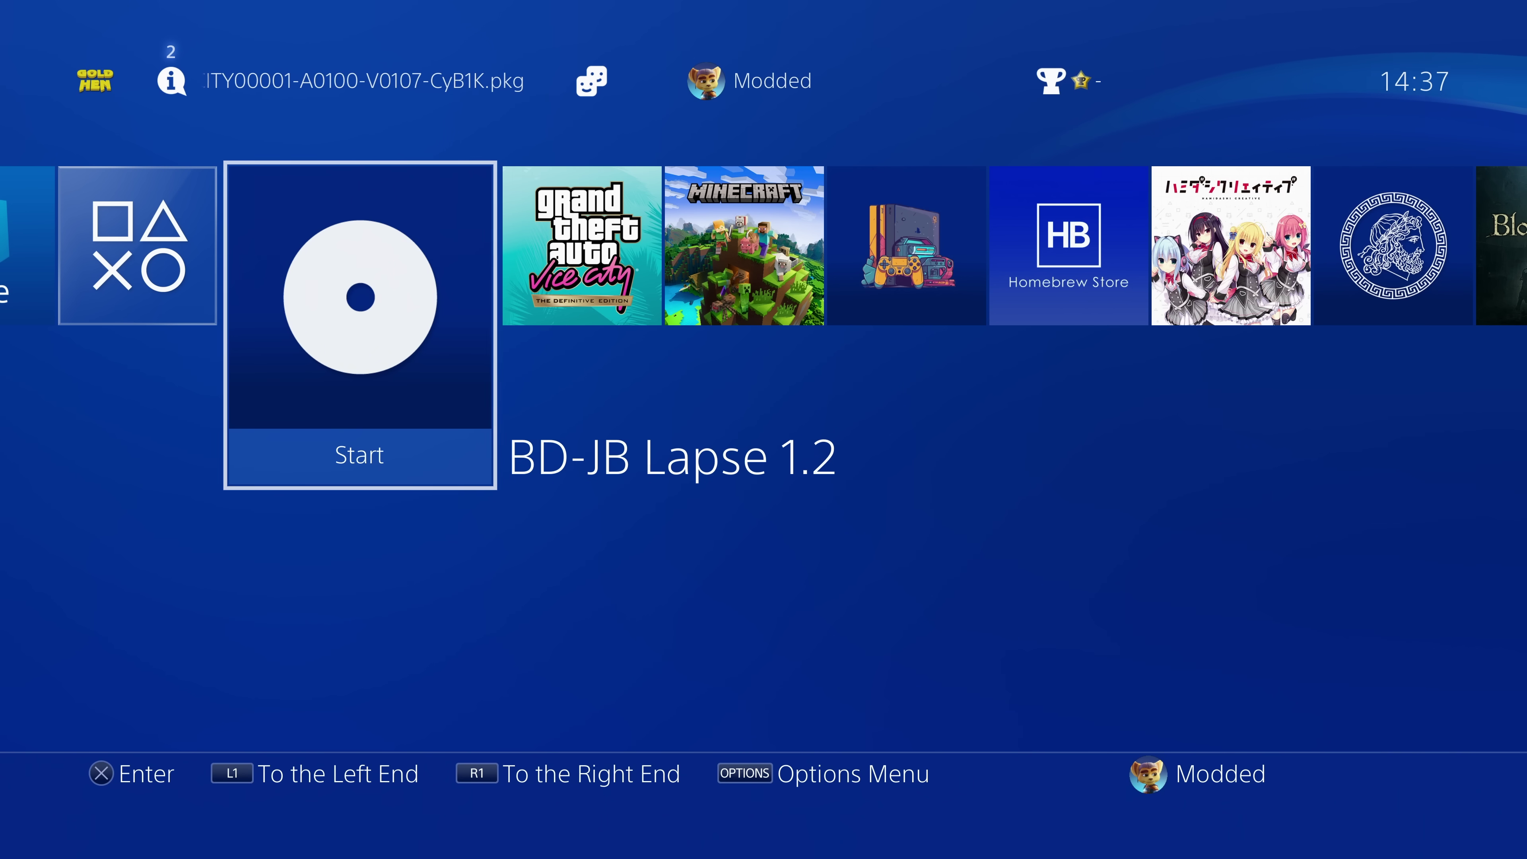
Step: Close the running BD-JB Lapse 1.2 application from the PS4 home screen and confirm the closure
key("Menu")
key("Up")
key("Down")
key("Return")
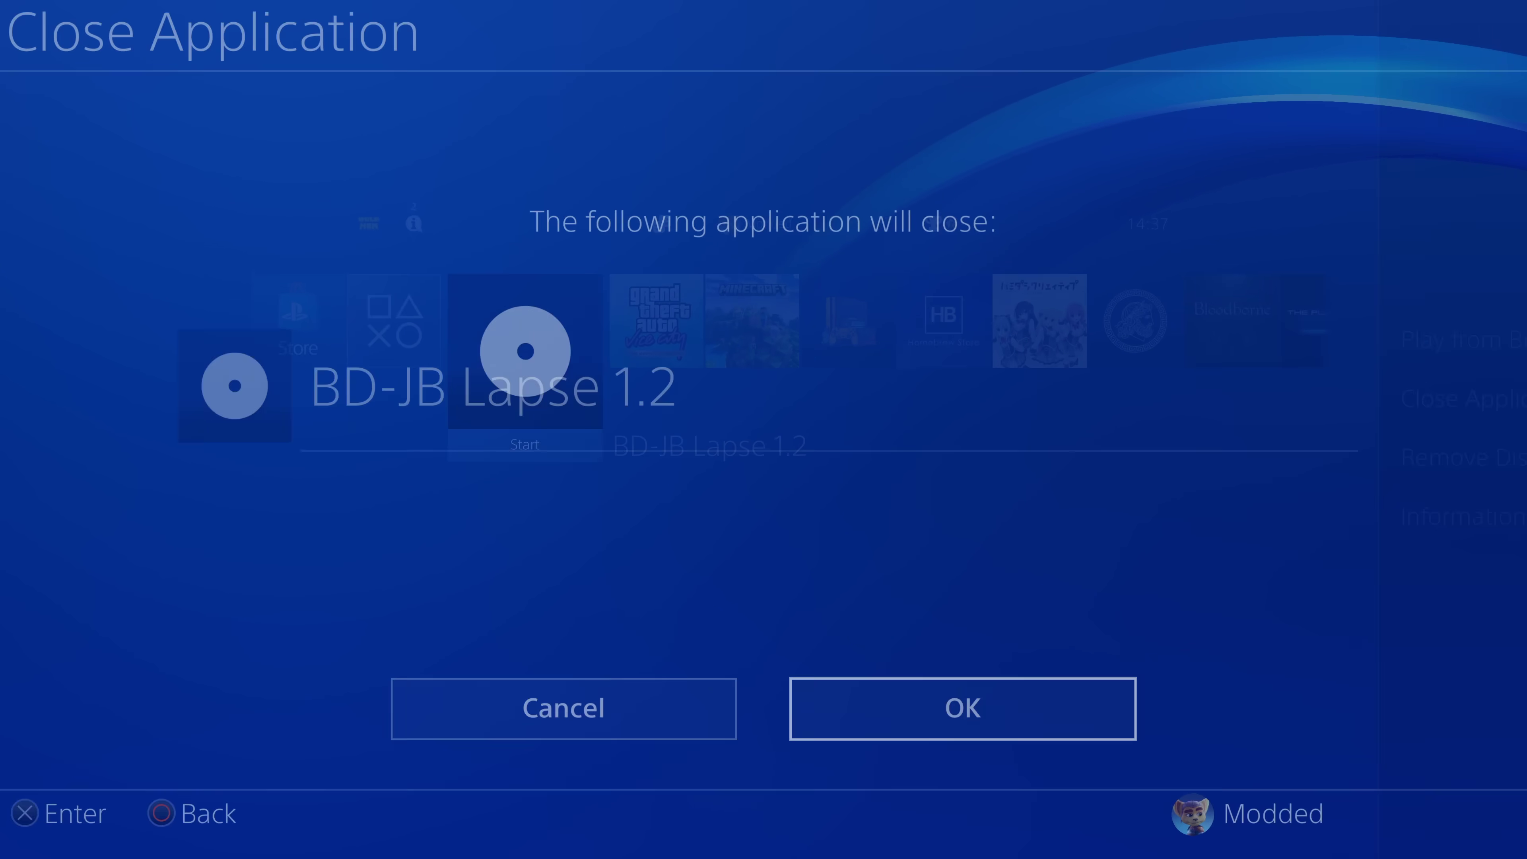
key("Return")
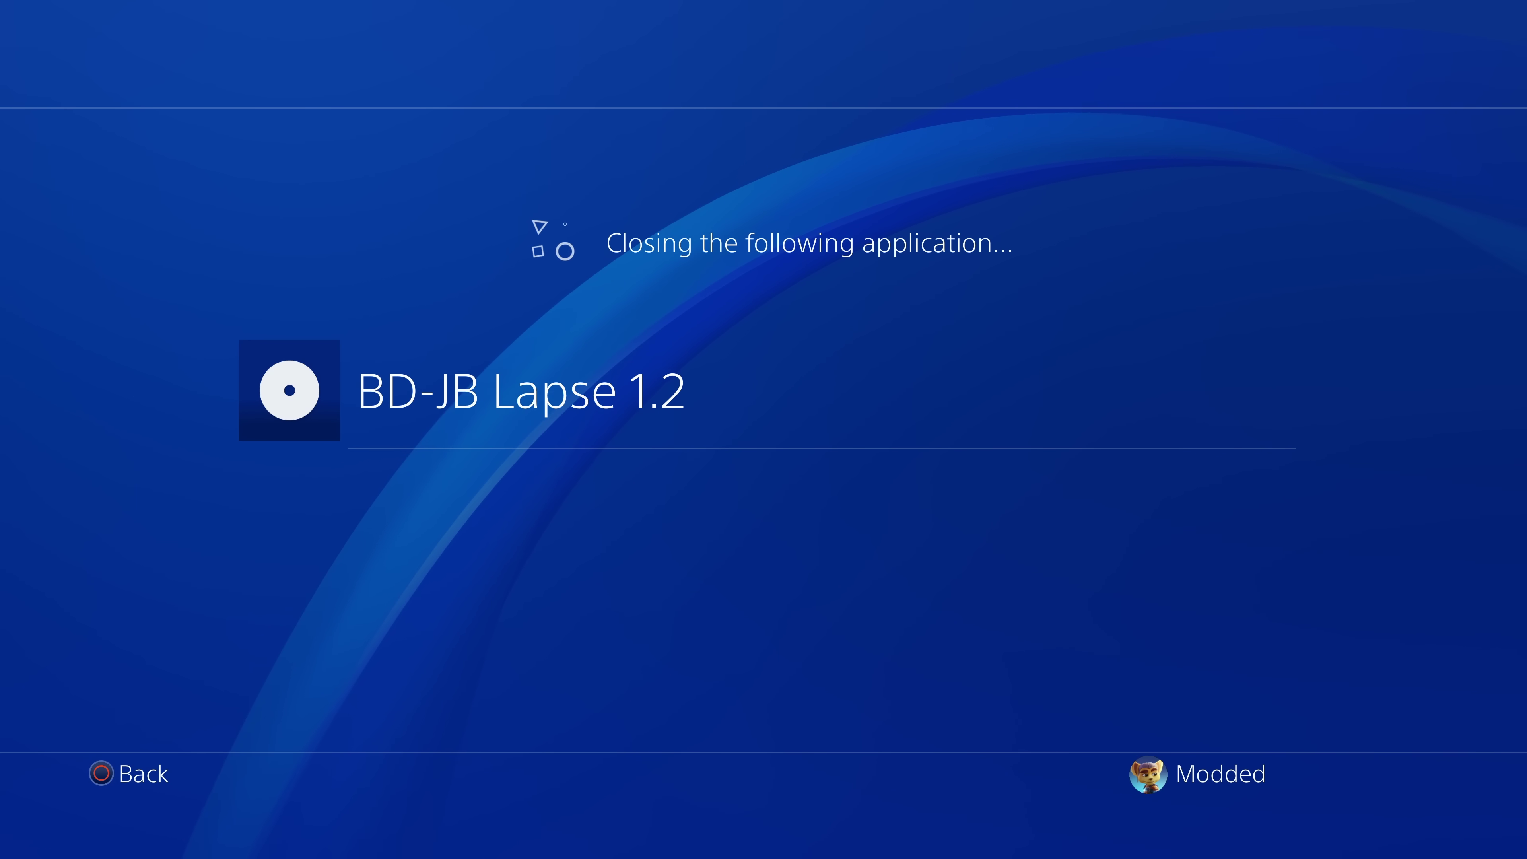
Step: Open the GoldHEN menu, examine its Plugin Settings and return to the home screen
key("Up")
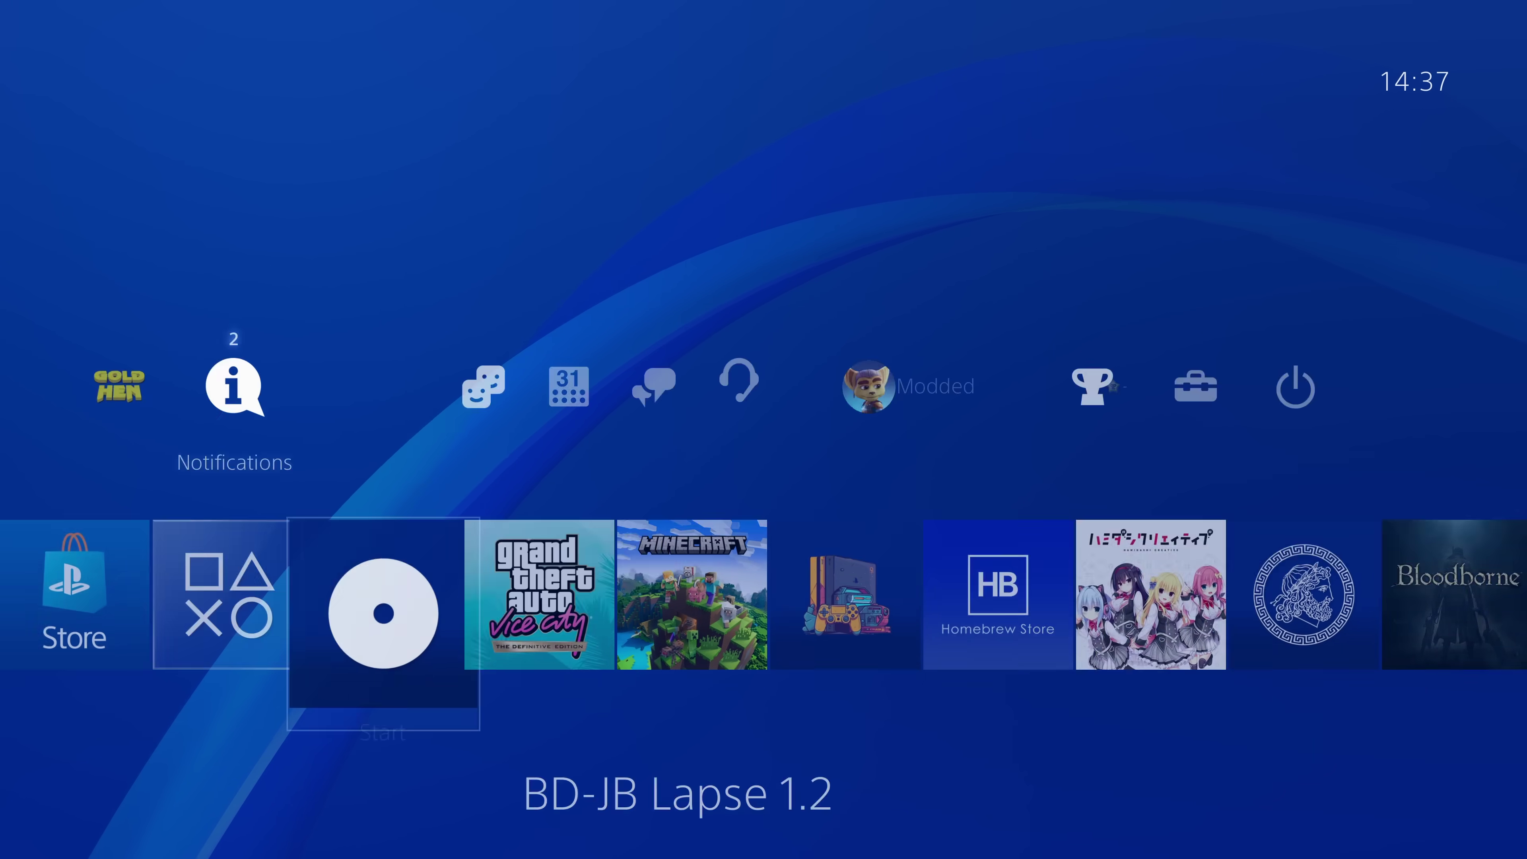
key("Left")
key("Return")
key("Down")
key("Down")
key("Down")
key("Up")
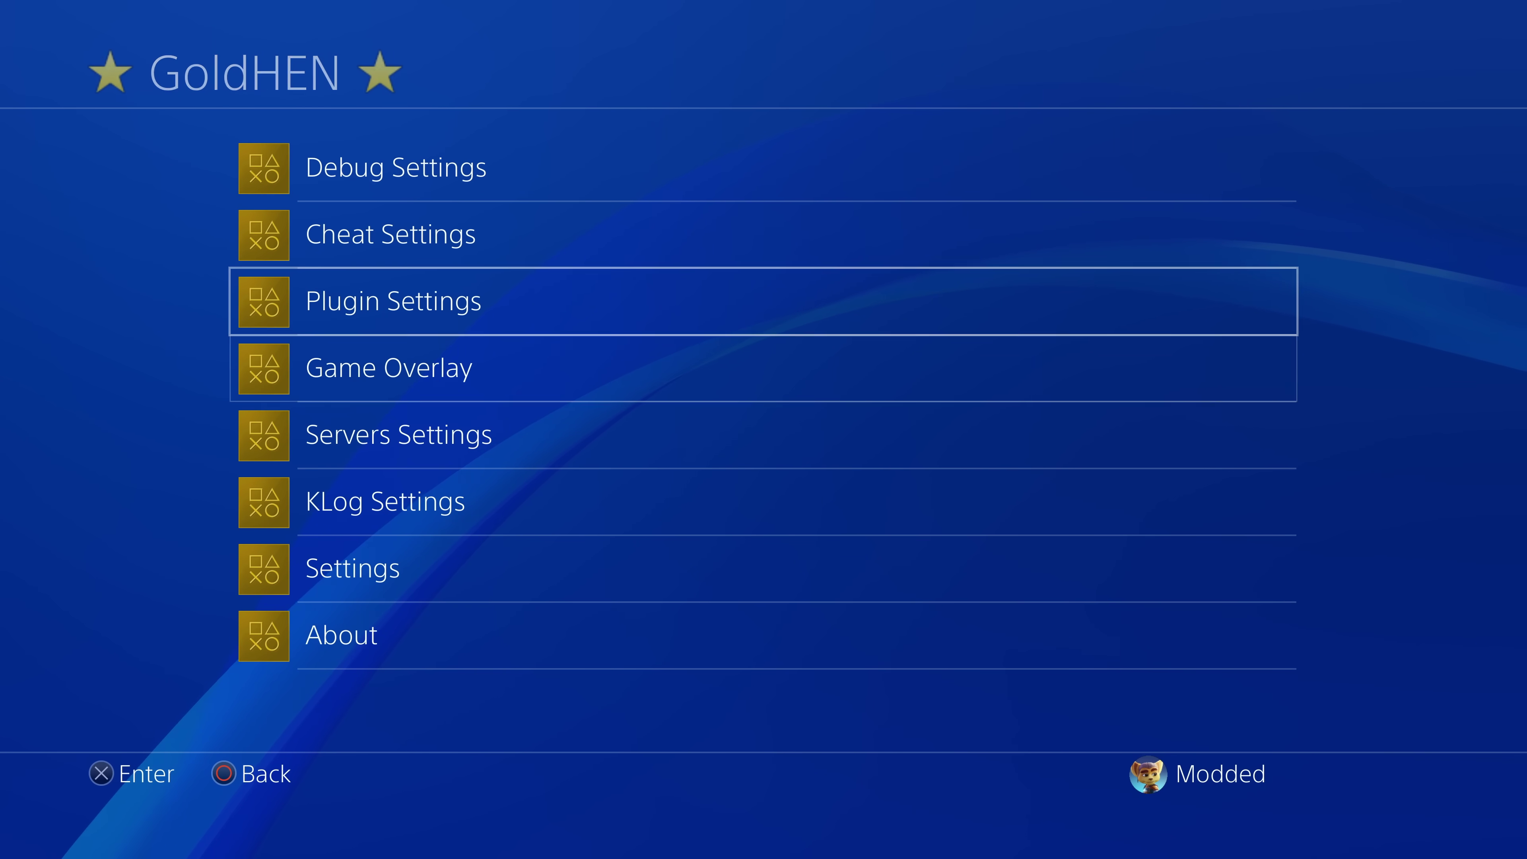
key("Return")
key("Down")
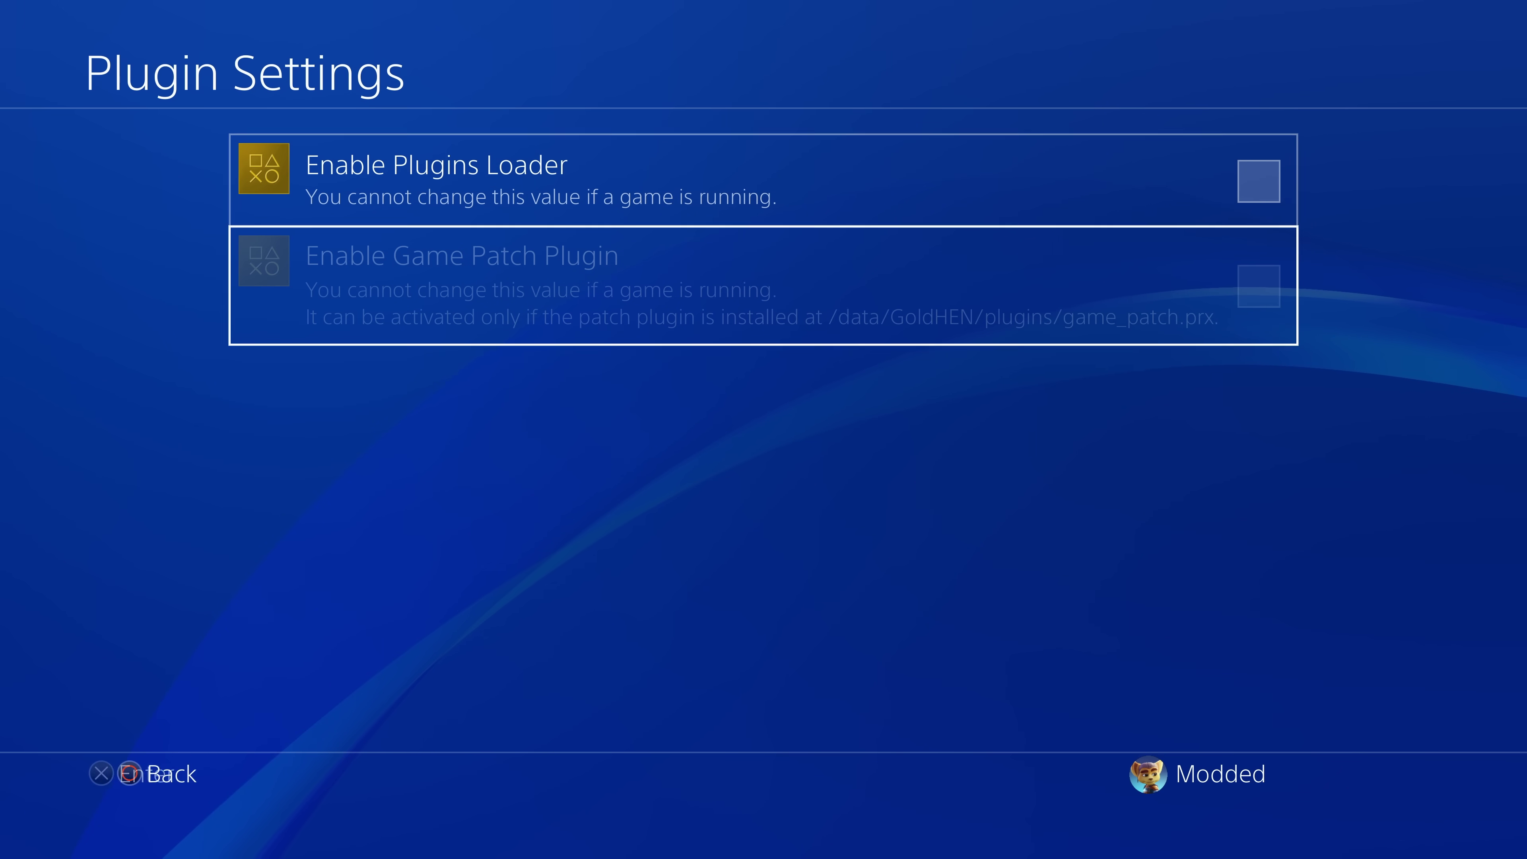
key("Escape")
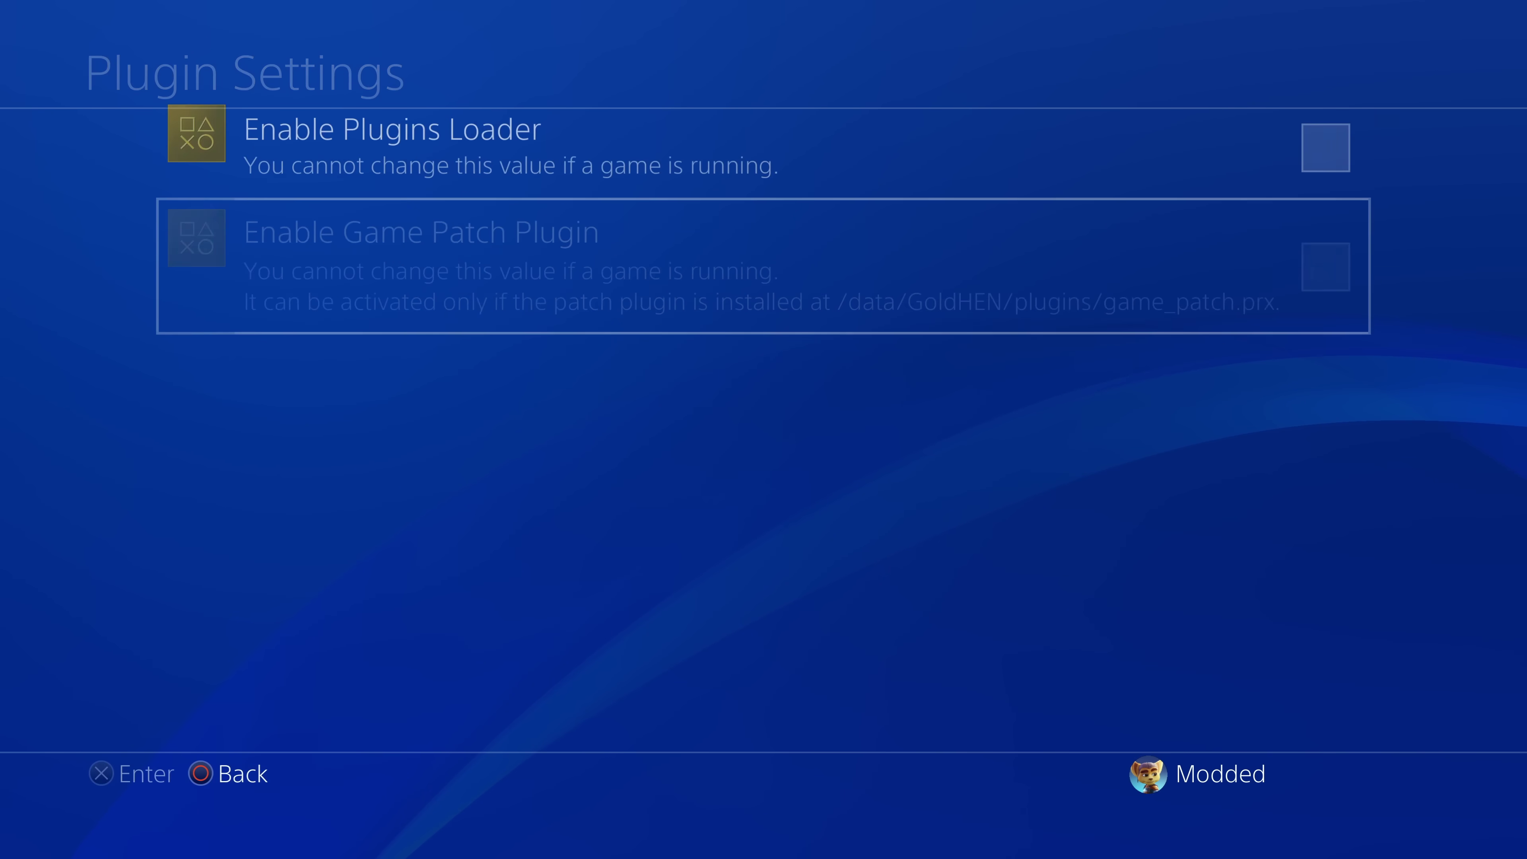
key("Escape")
Step: Start Grand Theft Auto: Vice City – The Definitive Edition and continue through its opening screens to the main menu
key("Down")
key("Right")
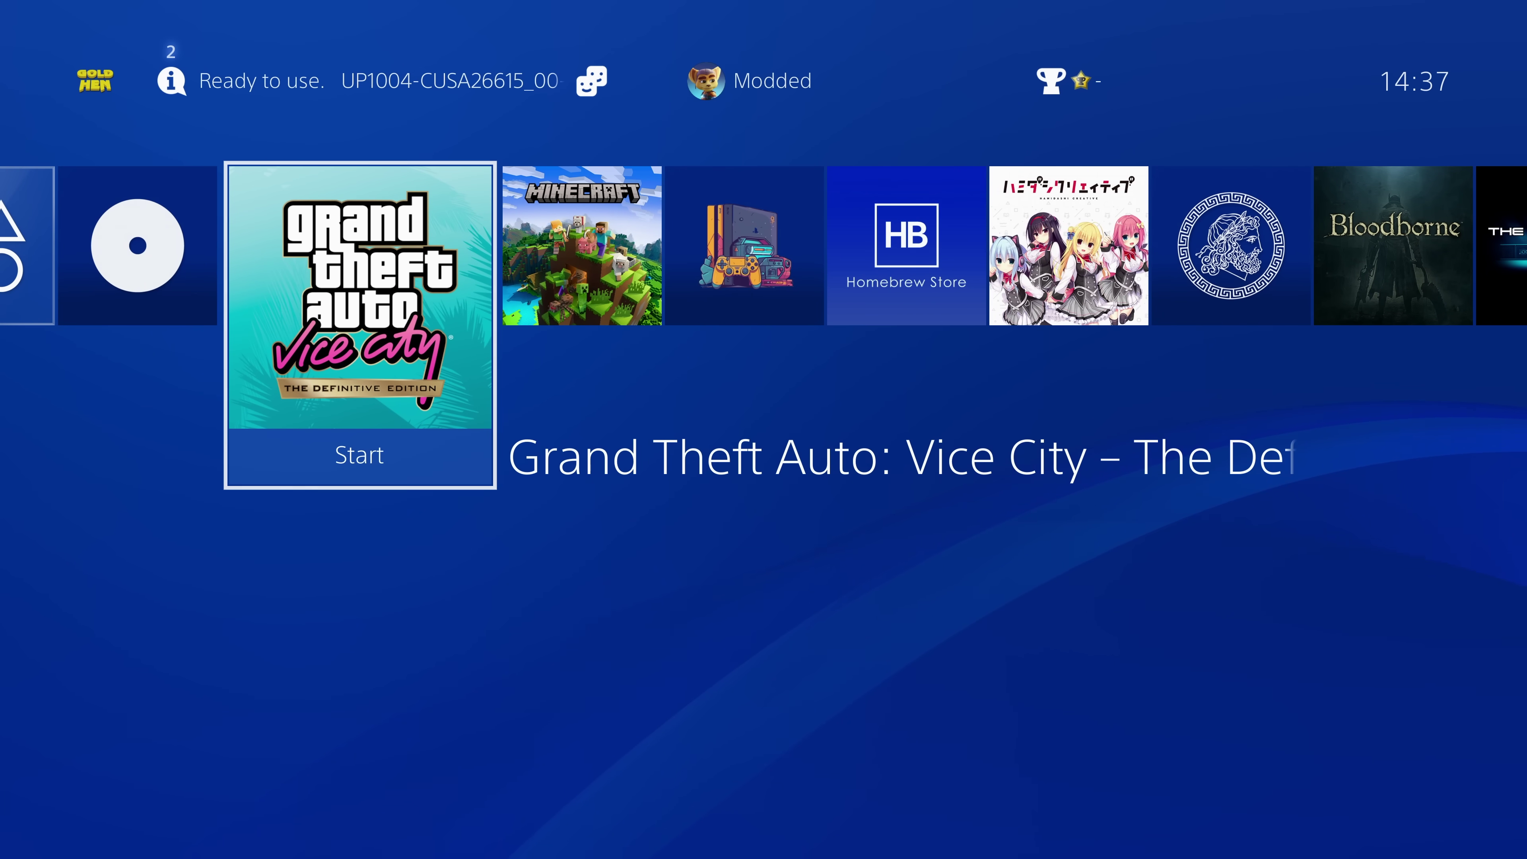
key("Return")
key("Return")
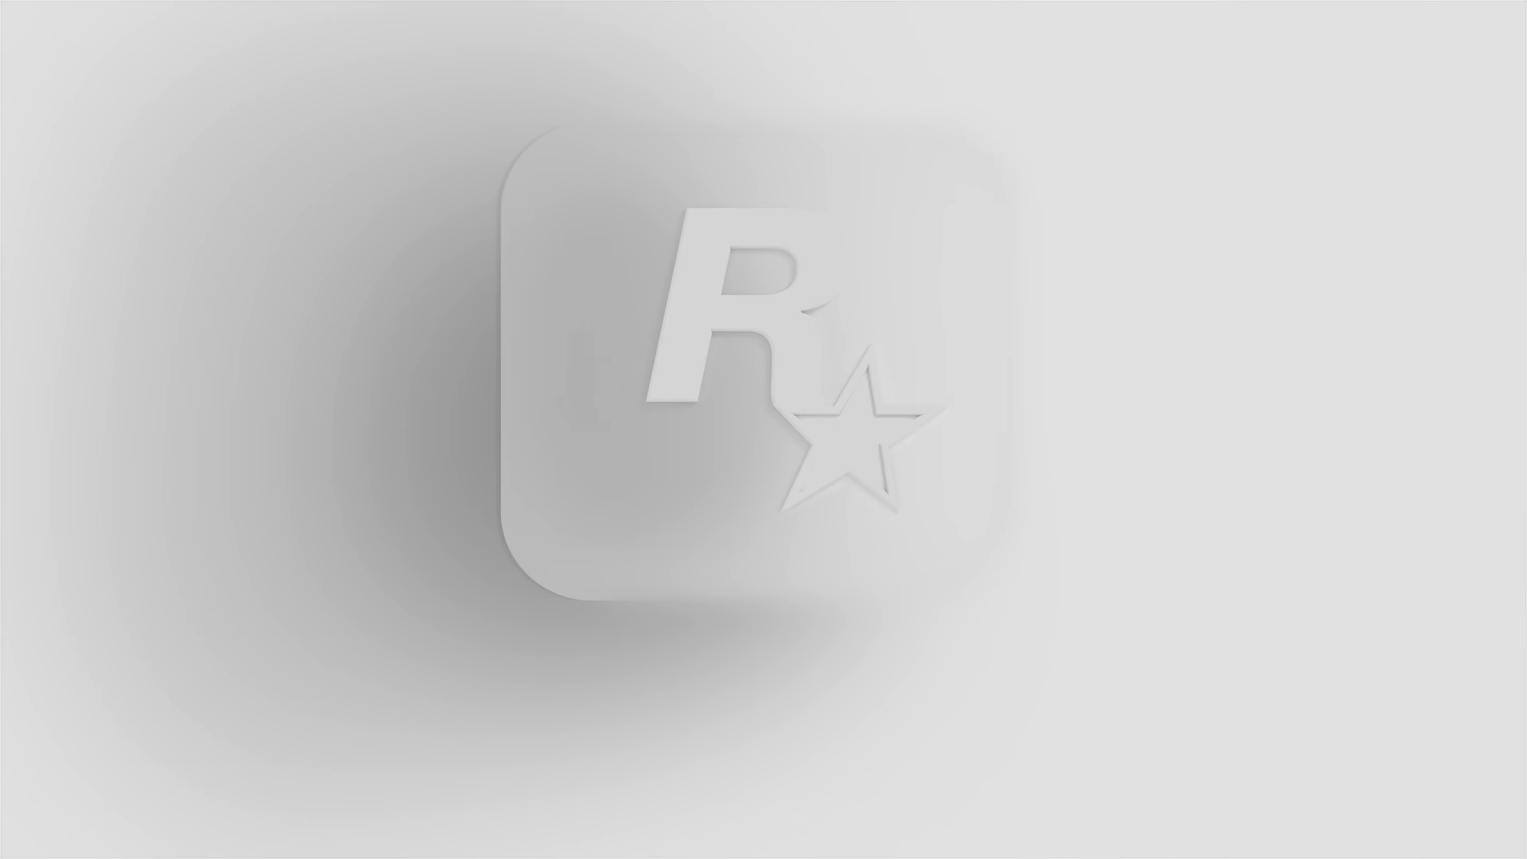
key("Return")
key("Down")
key("Up")
key("Down")
key("Up")
key("Down")
key("Return")
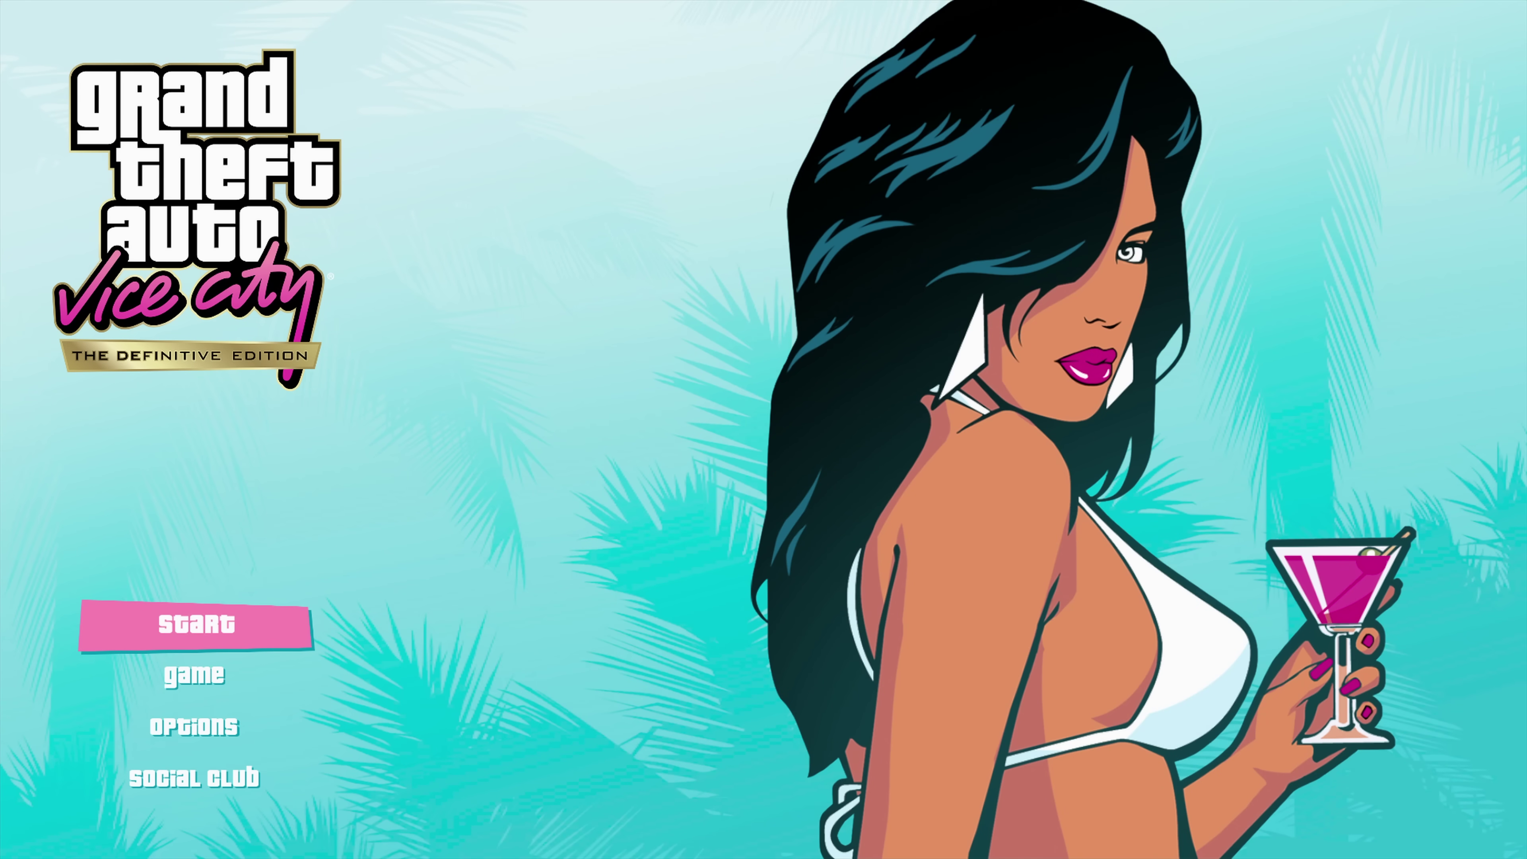
Step: Look through the game's main menu entries down to Social Club, return to Start and select it
key("Down")
key("Down")
Step: Return to the PS4 home screen and close Grand Theft Auto: Vice City – The Definitive Edition
key("Down")
key("Up")
key("Up")
key("Up")
key("Return")
key("super")
key("Menu")
key("Down")
key("Return")
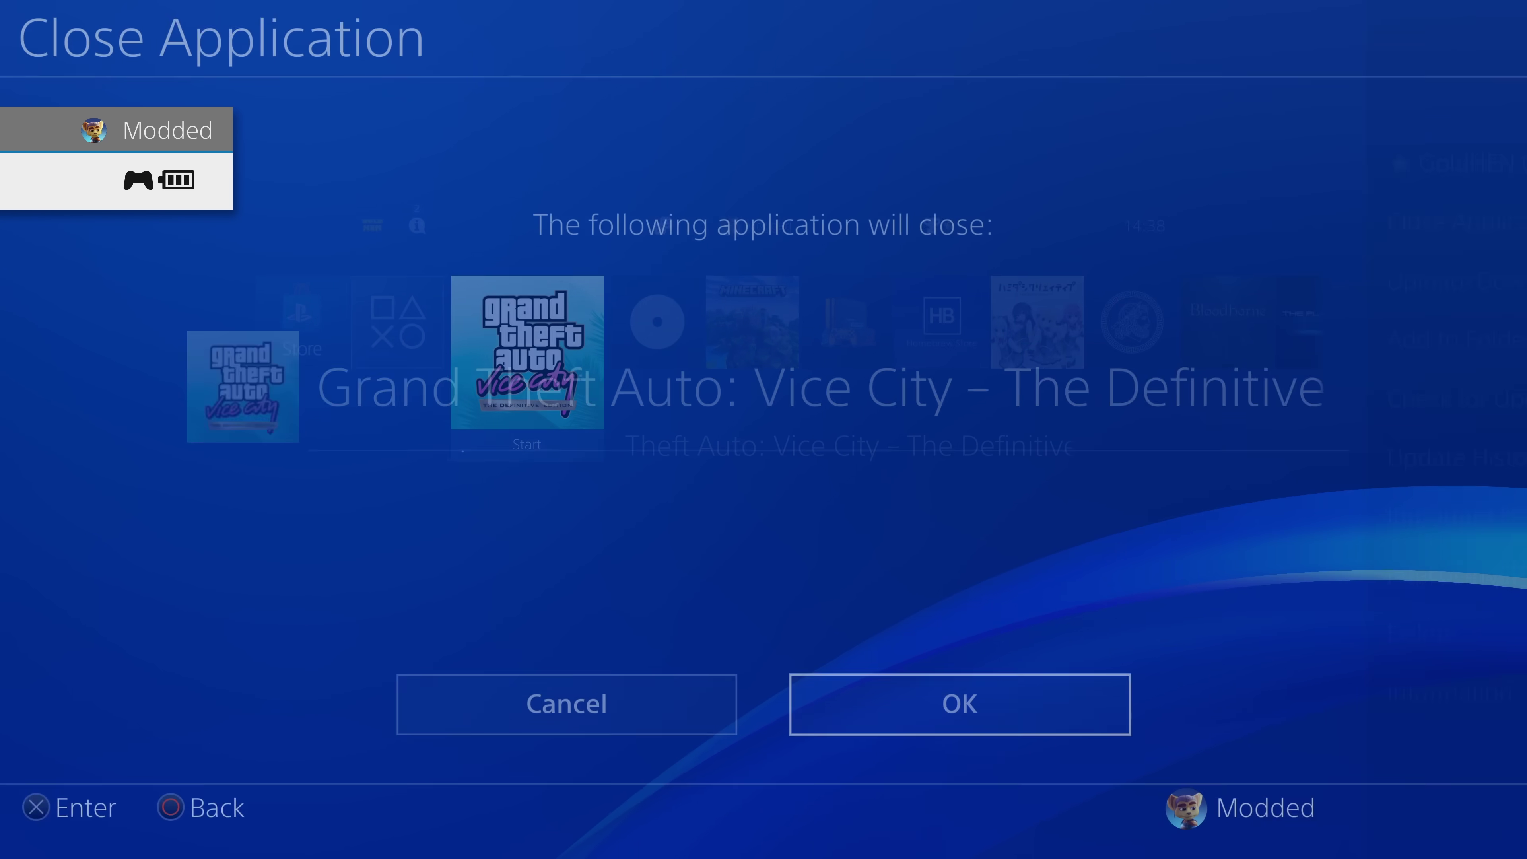
key("Return")
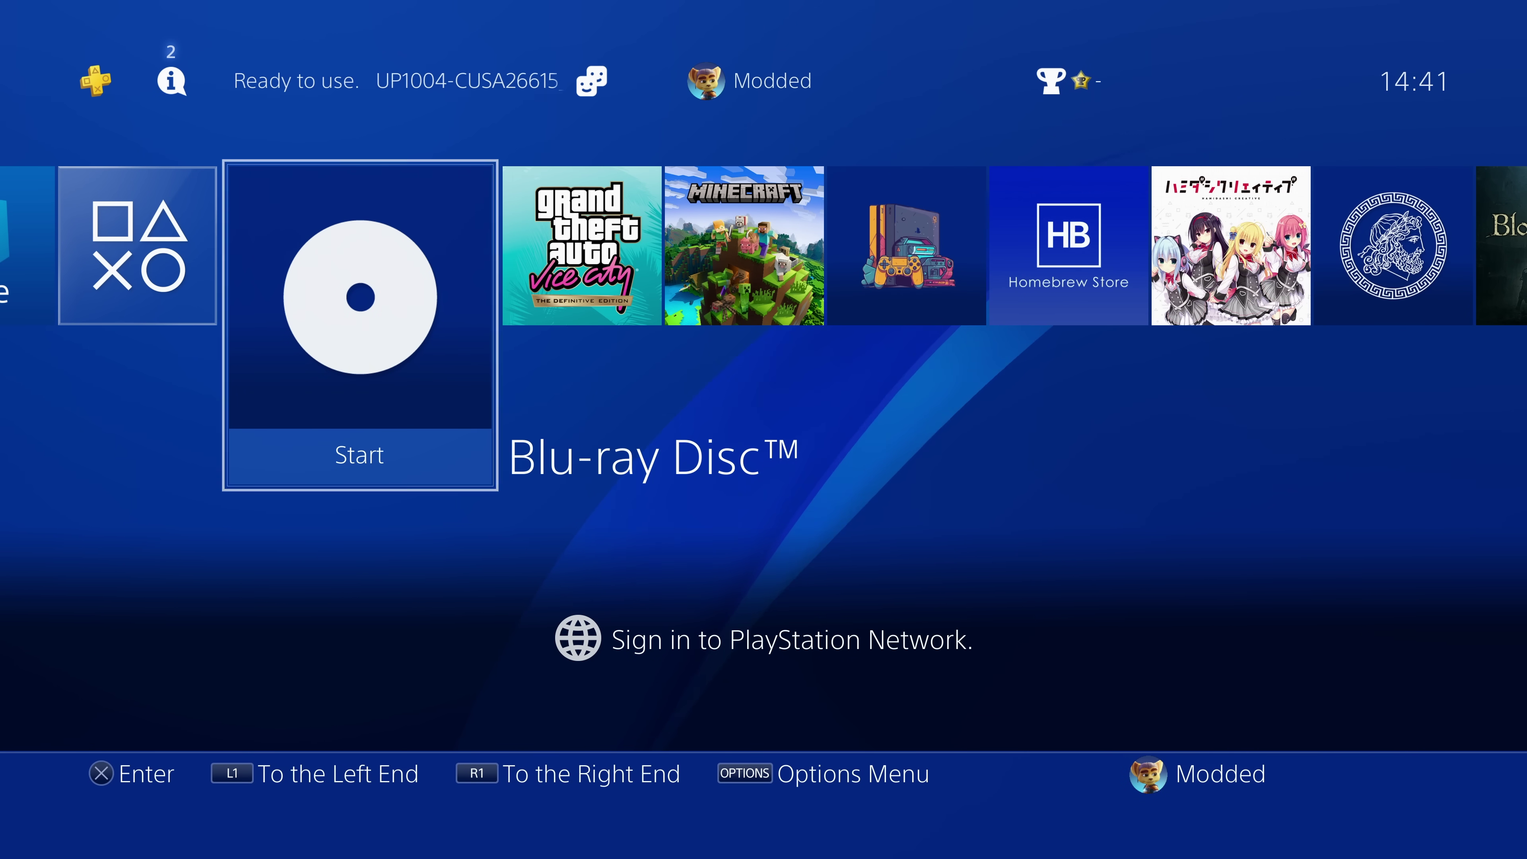
Step: Start the inserted Blu-ray Disc from the PS4 home screen
key("Return")
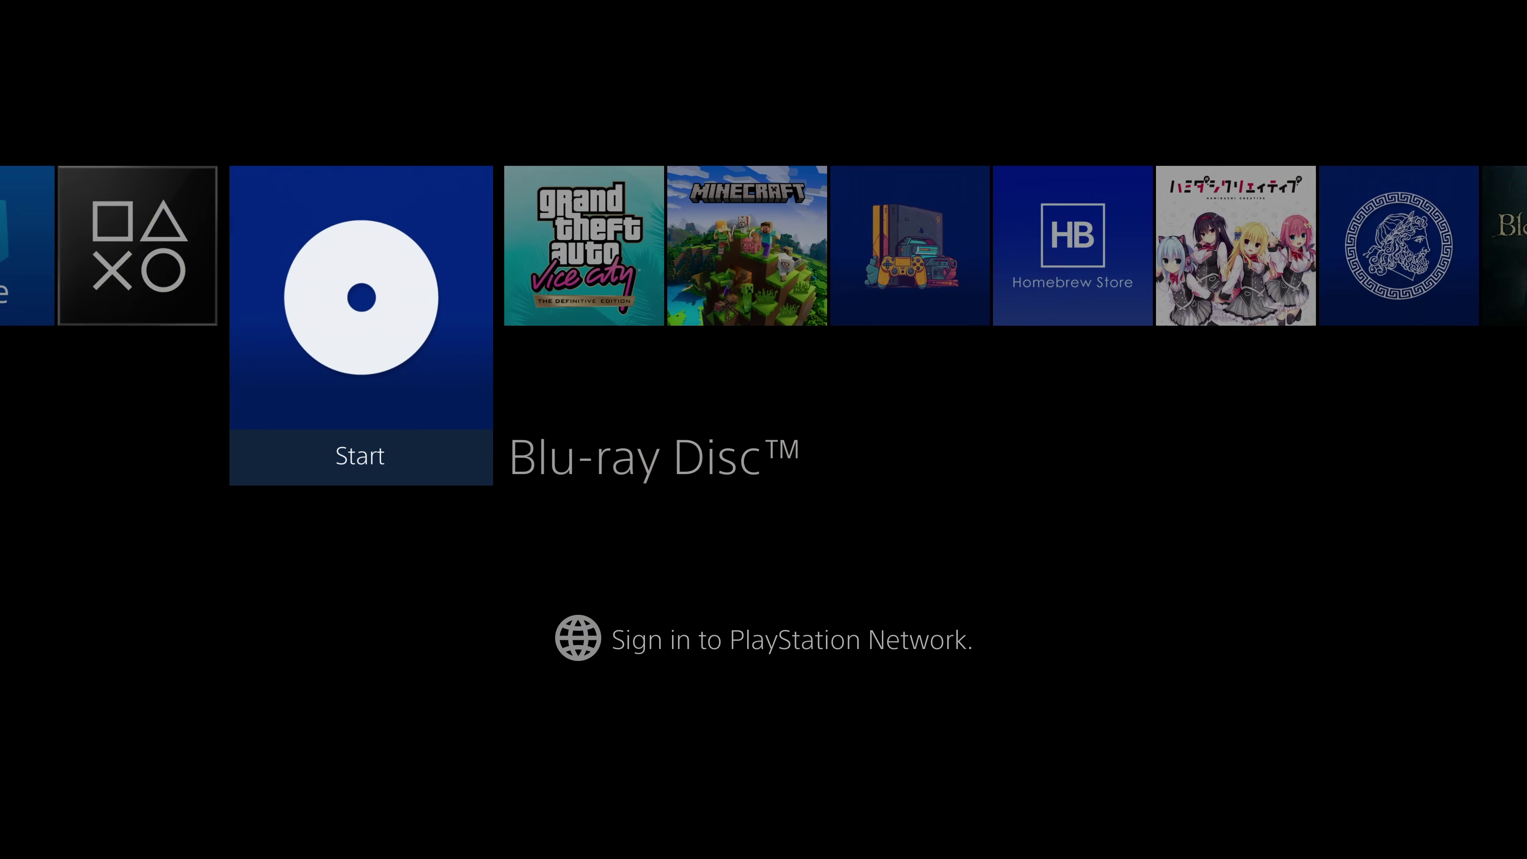
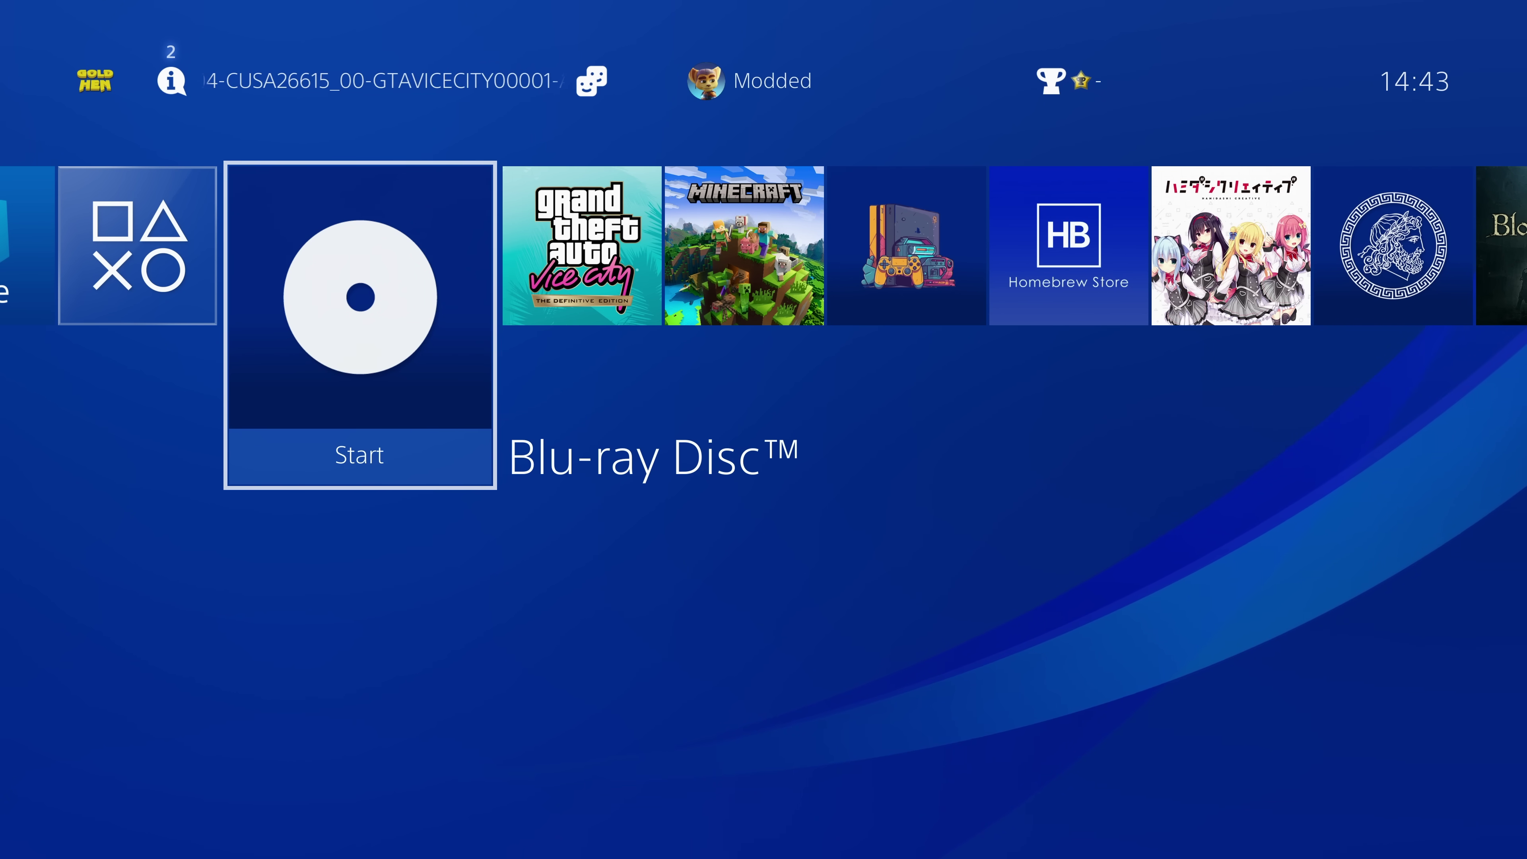
key("Right")
key("Left")
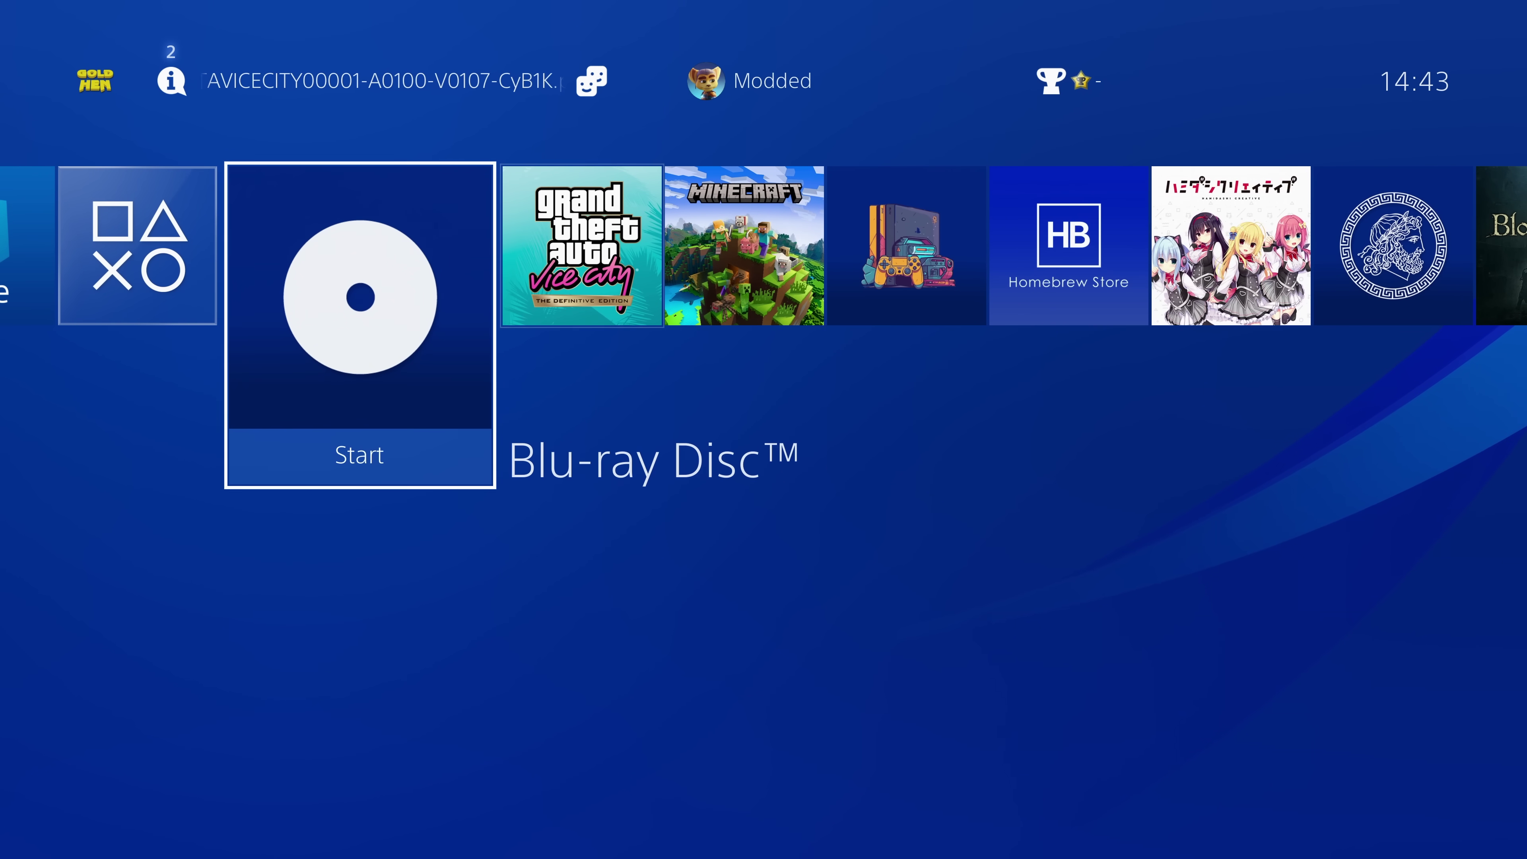
key("Right")
key("Left")
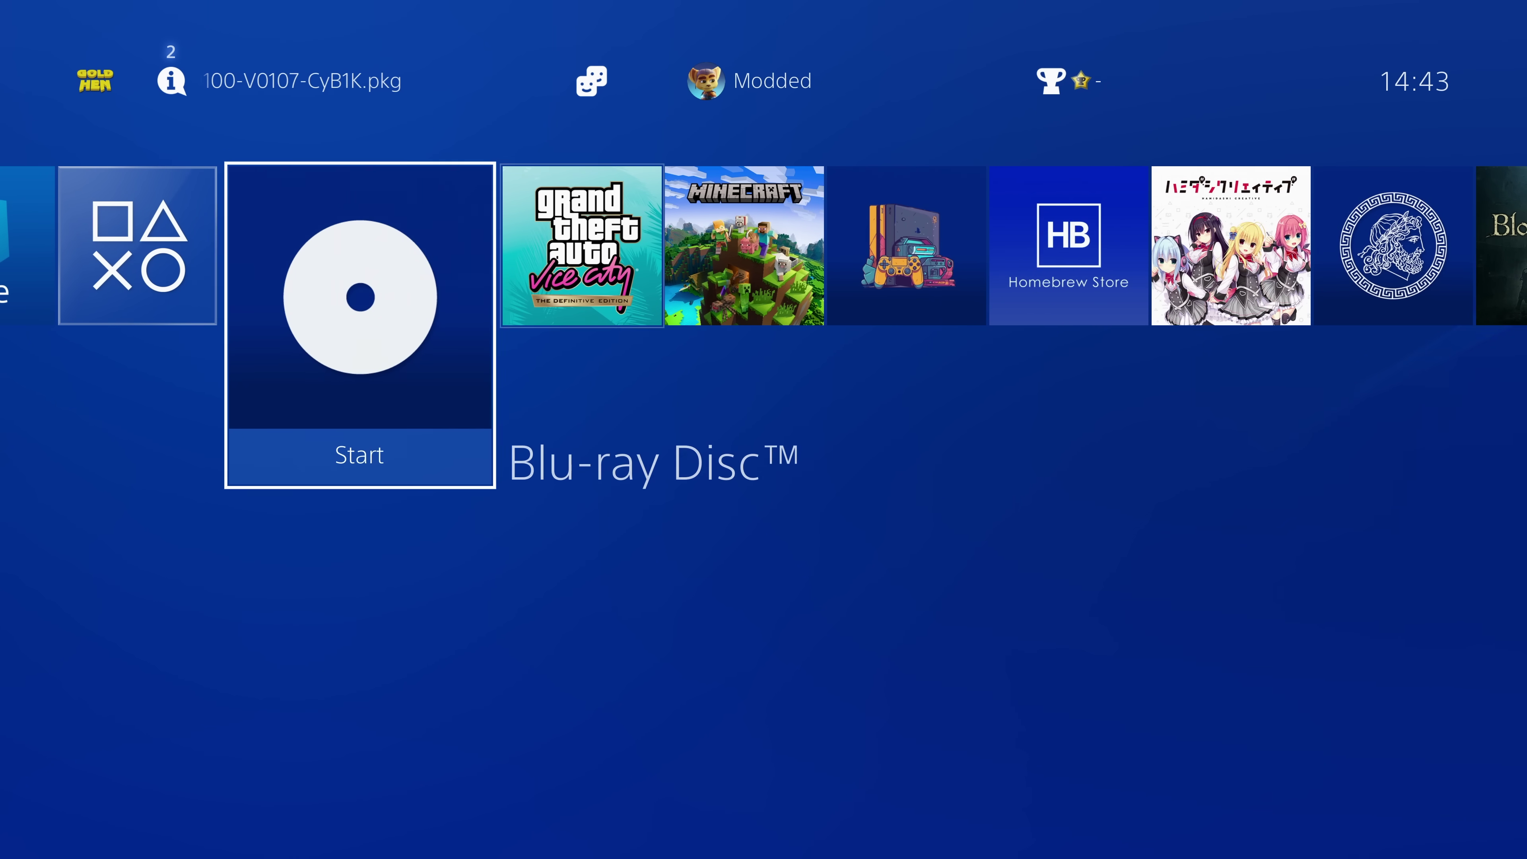
key("Up")
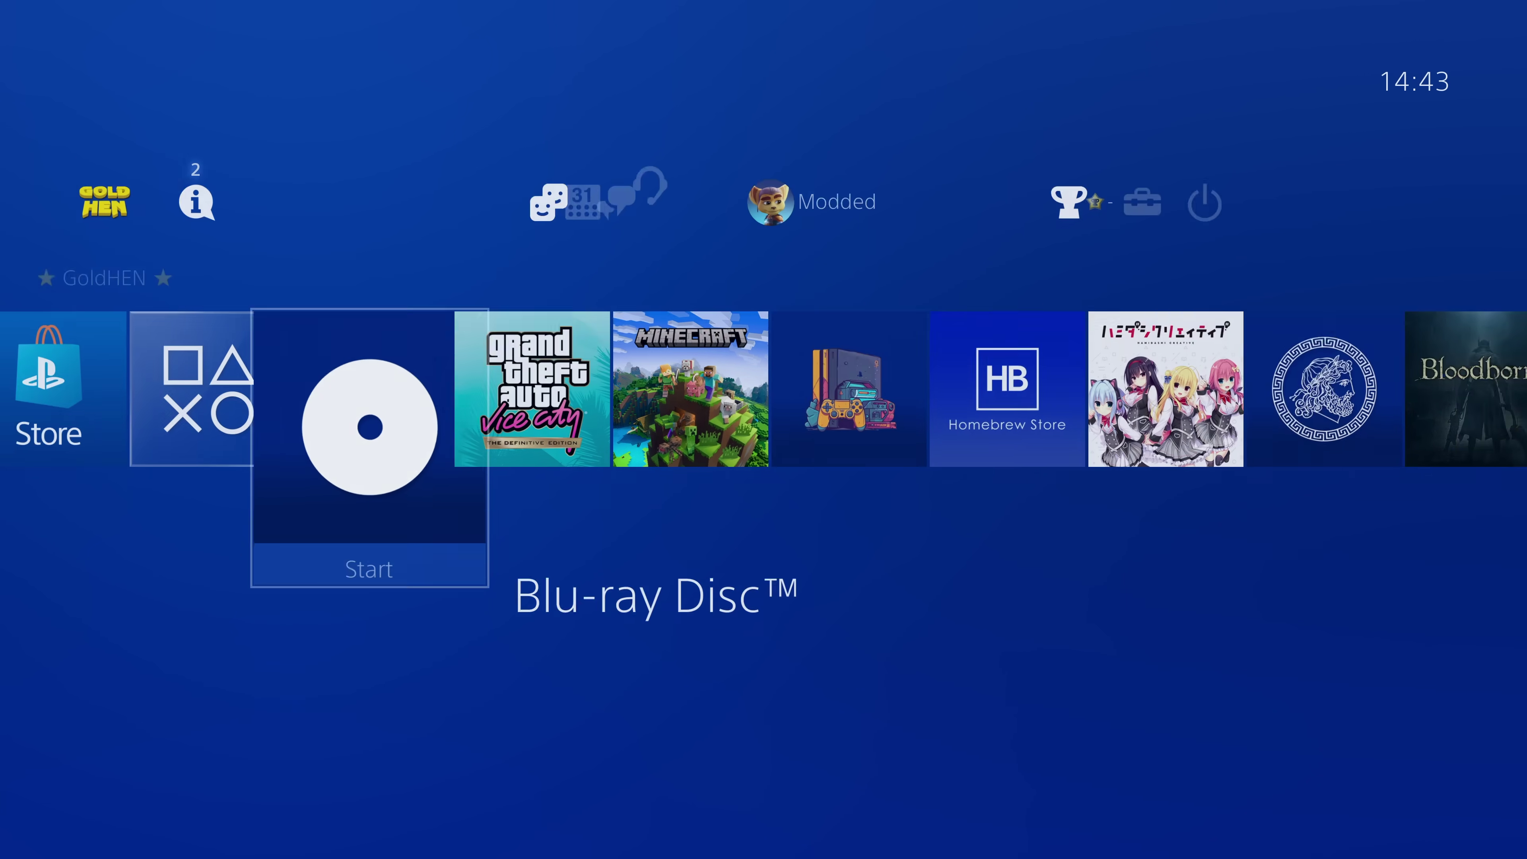
key("Right")
key("Right")
key("Right")
key("Right")
key("Right")
key("Right")
key("Right")
key("Right")
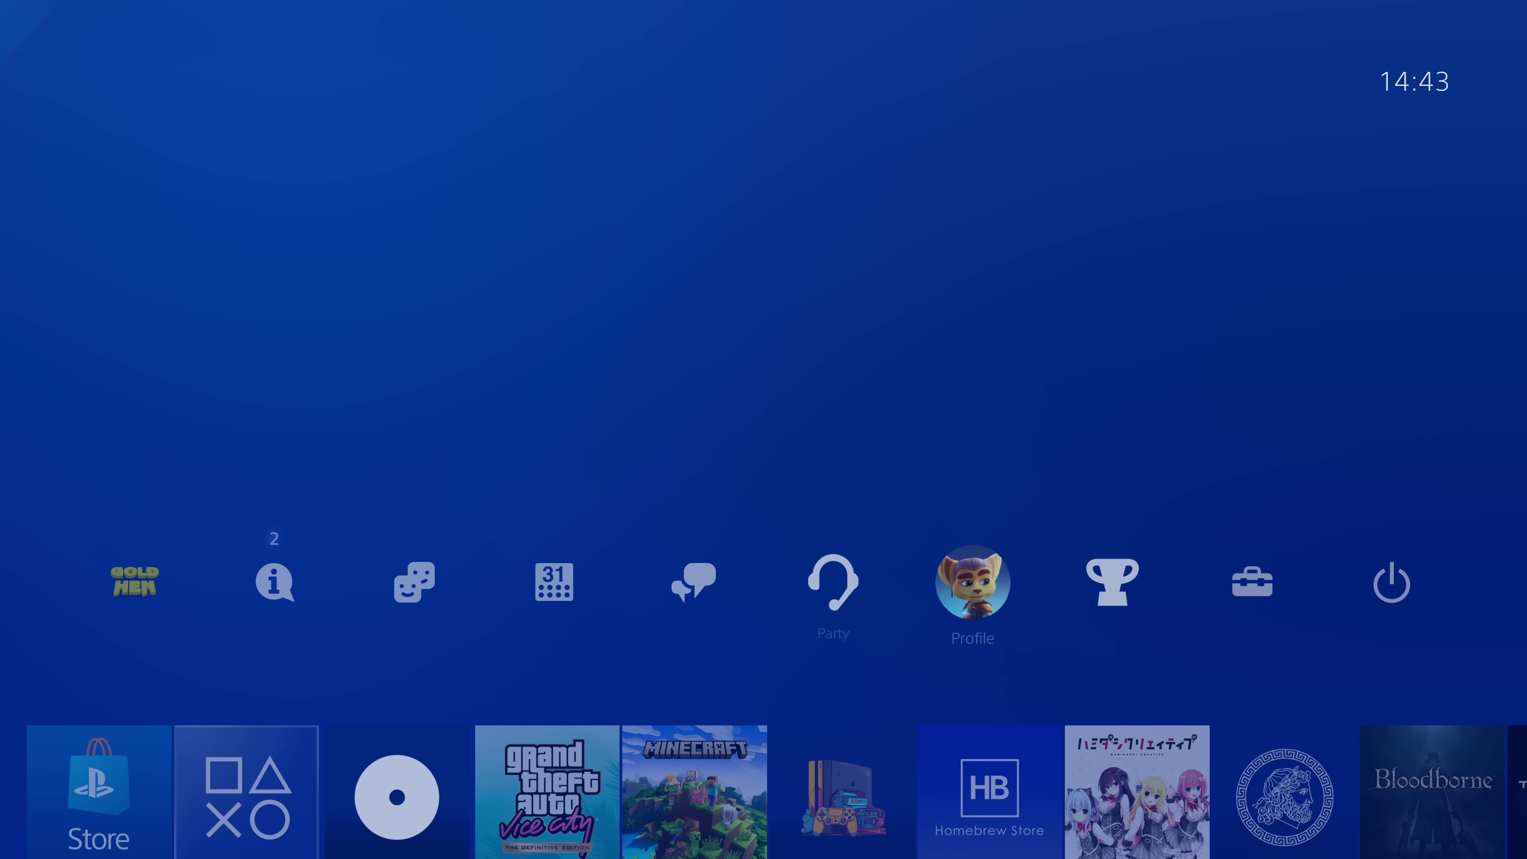
key("Return")
key("Down")
key("Down")
key("Down")
key("Down")
key("Down")
key("Up")
key("Up")
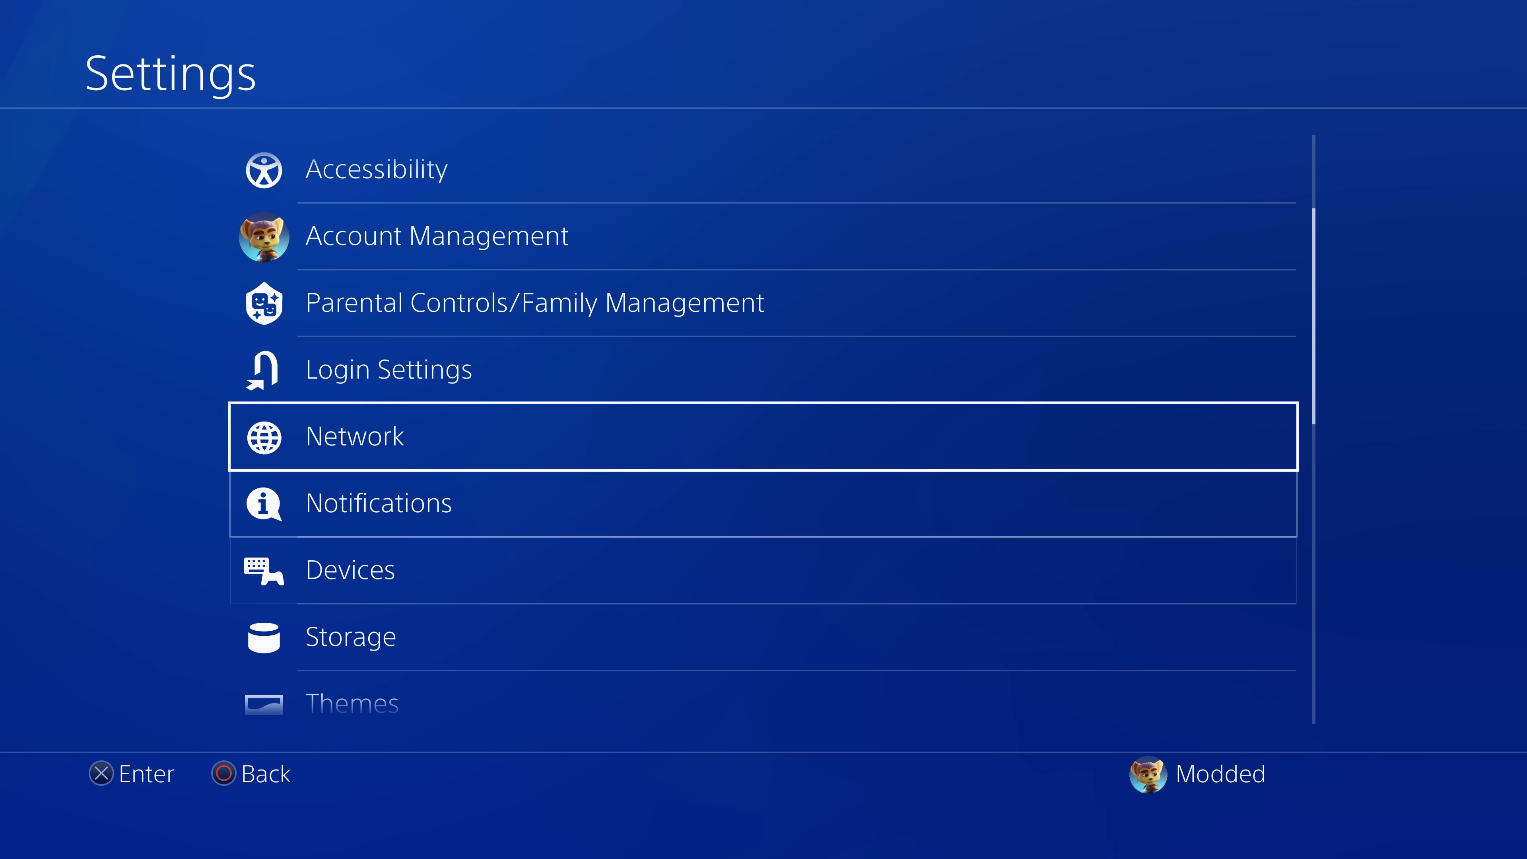
key("Return")
key("super")
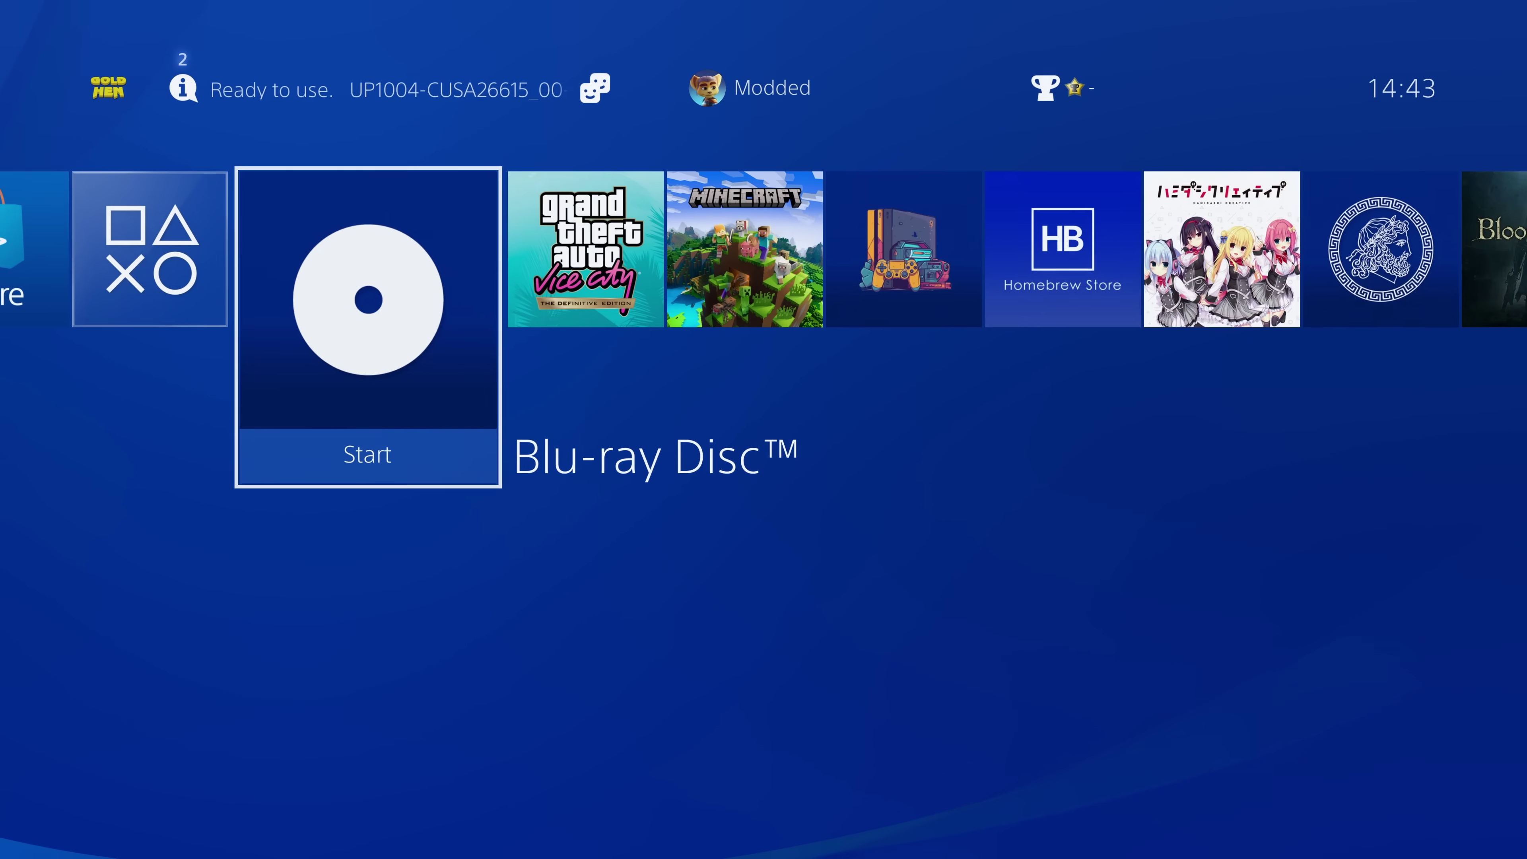
Step: Enable the BinLoader Server in GoldHEN's Servers Settings and return to the PS4 home screen
key("Up")
key("Left")
key("Left")
key("Left")
key("Left")
key("Left")
key("Left")
key("Left")
key("Left")
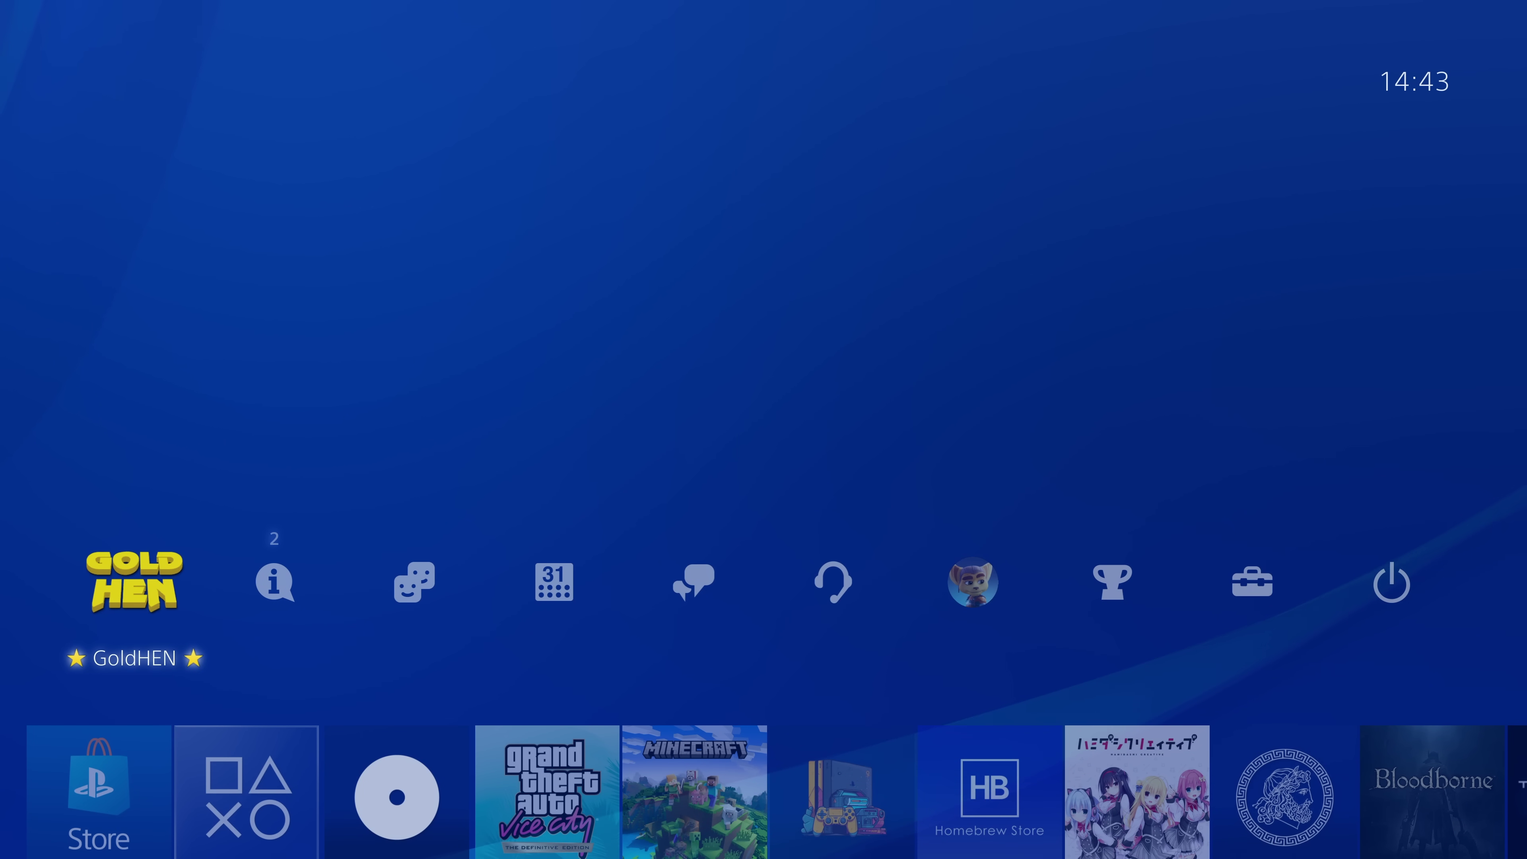
key("Return")
key("Down")
key("Down")
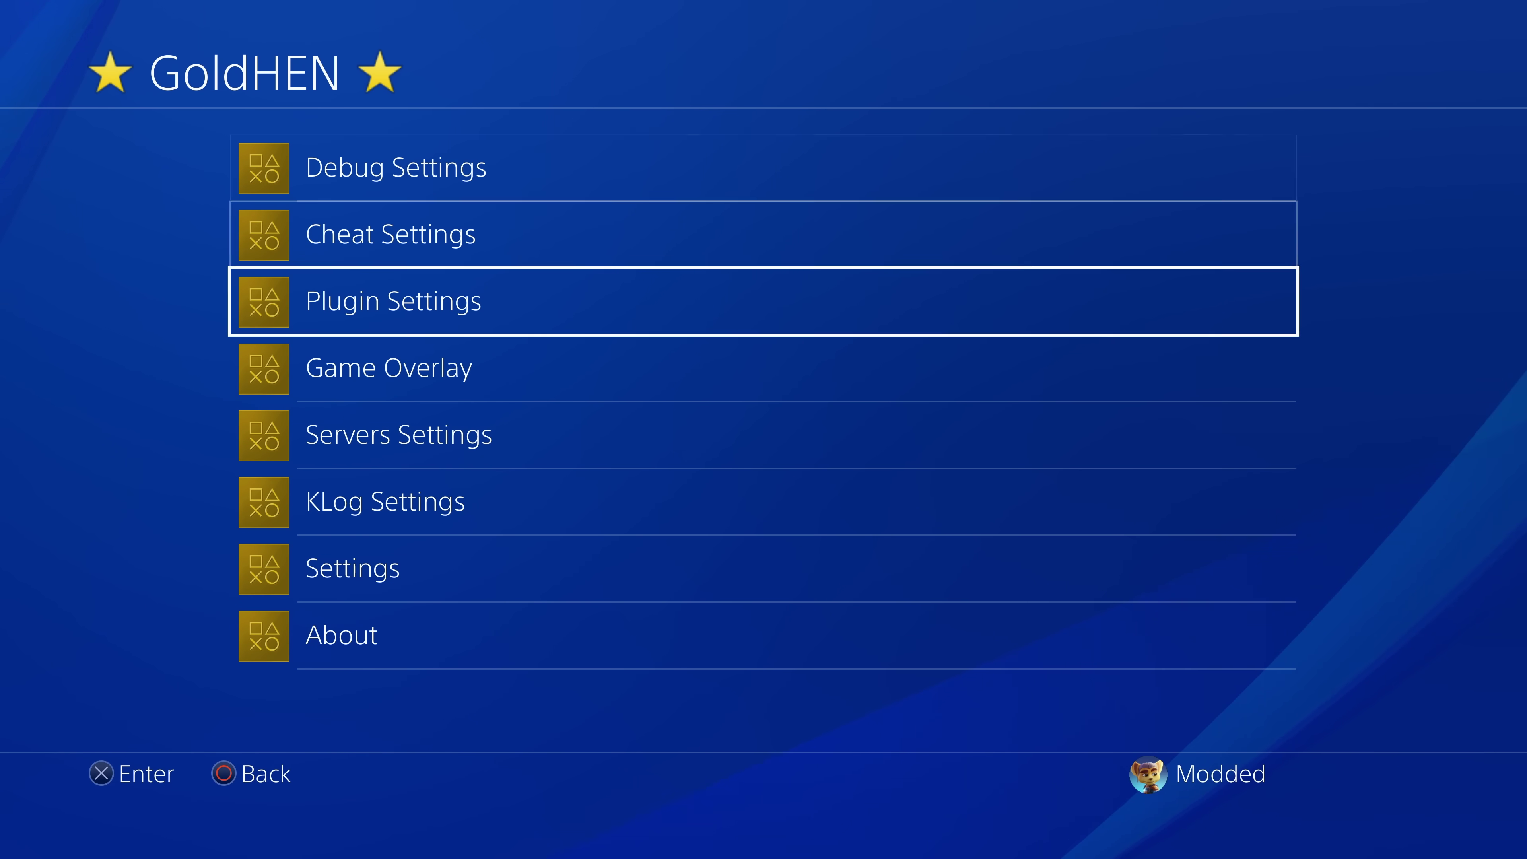
key("Down")
key("Down")
key("Return")
key("Down")
key("Return")
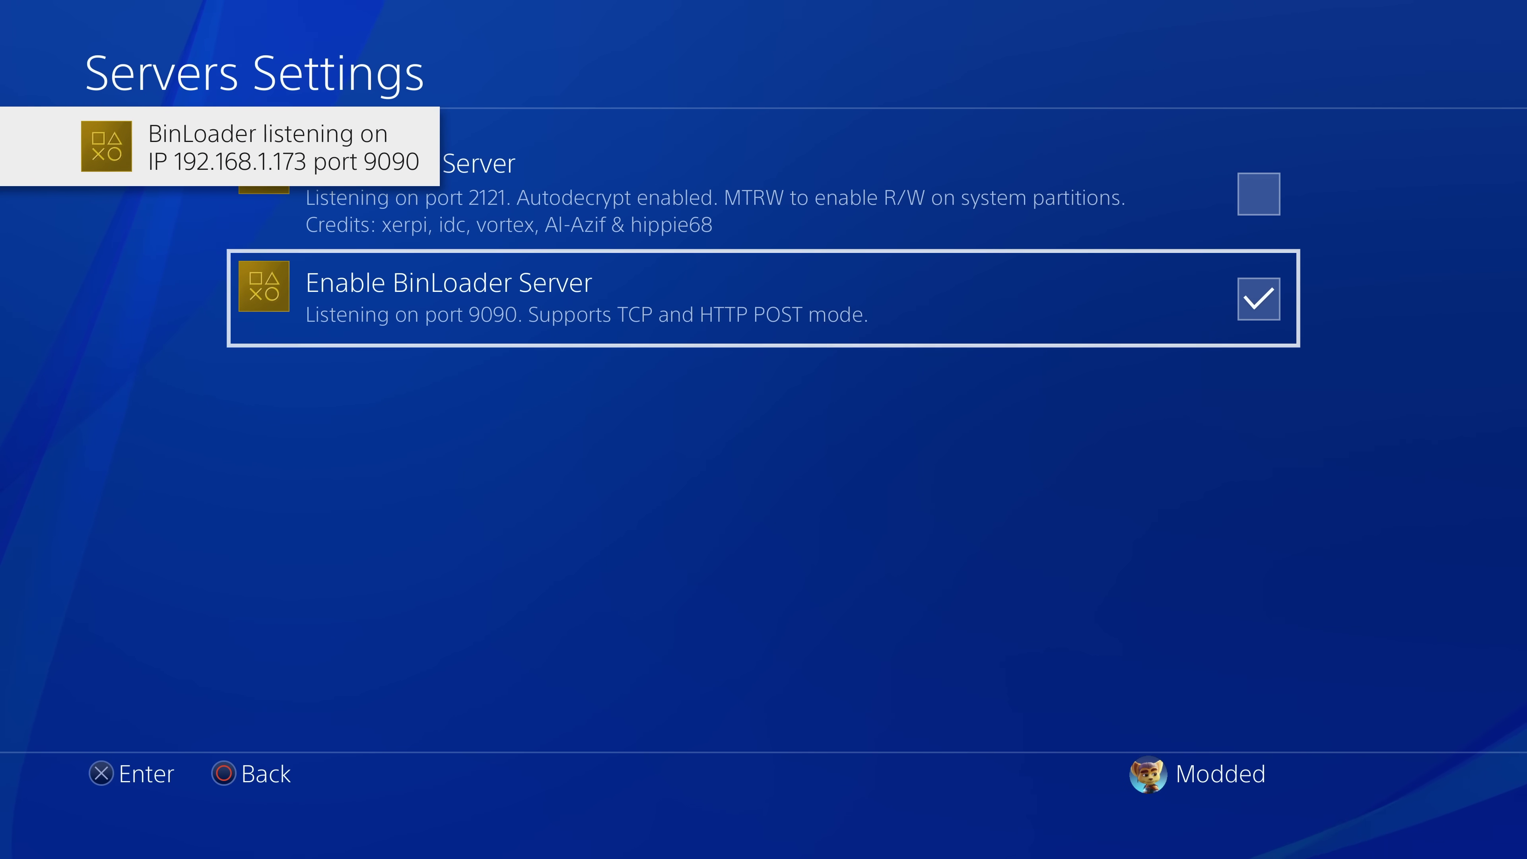
key("Home")
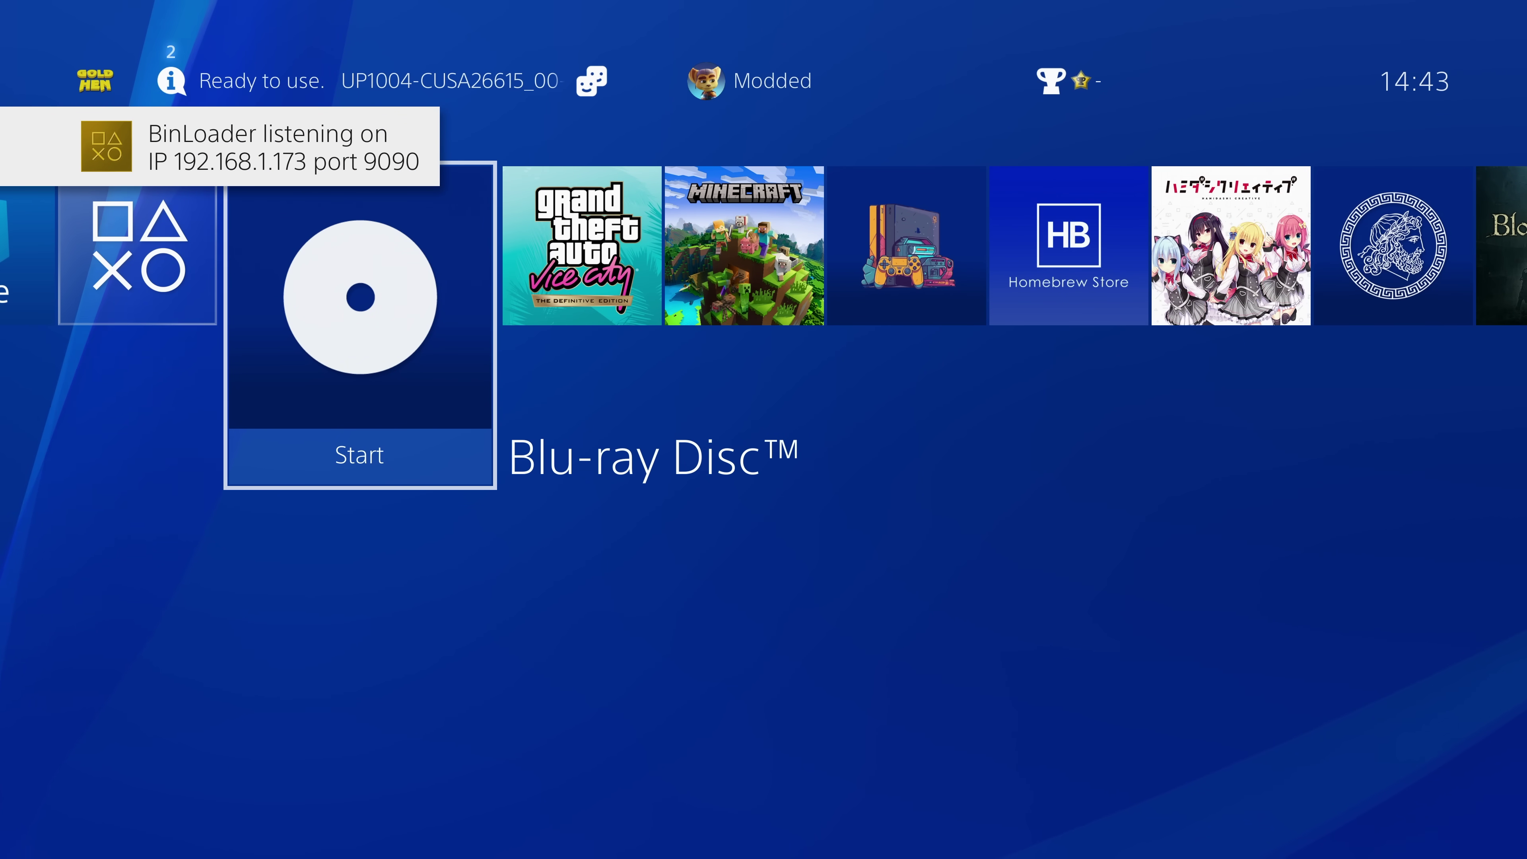